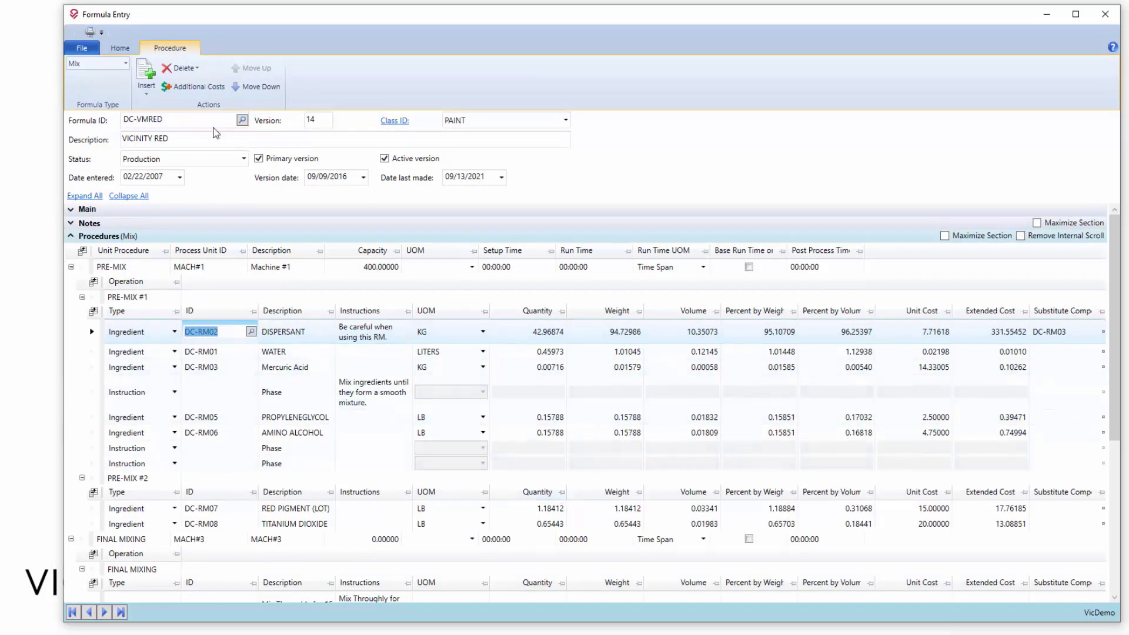
# - Preview the GHS SDS - English compliance document for formula DC-VMRED and read through its sections
pyautogui.click(89, 35)
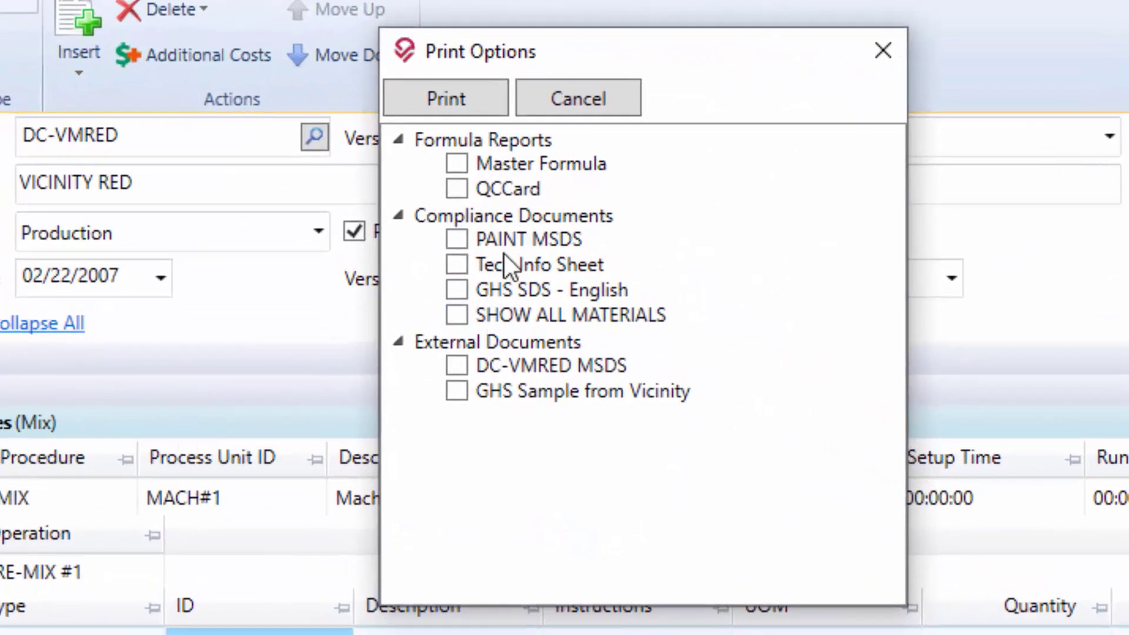
pyautogui.click(458, 291)
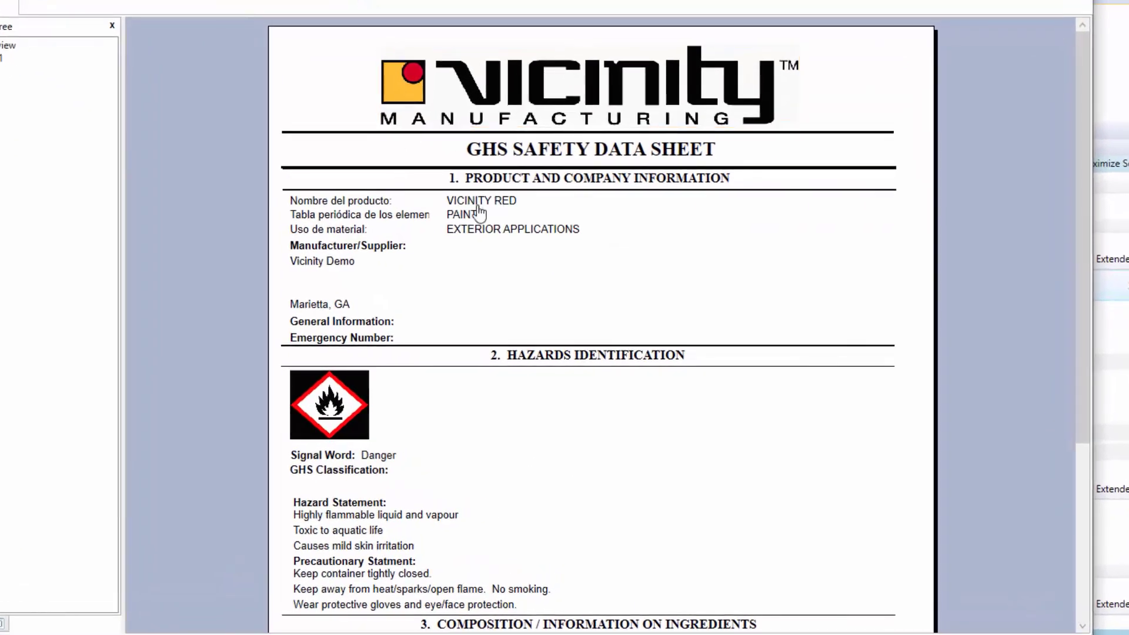
pyautogui.scroll(-2, 499, 323)
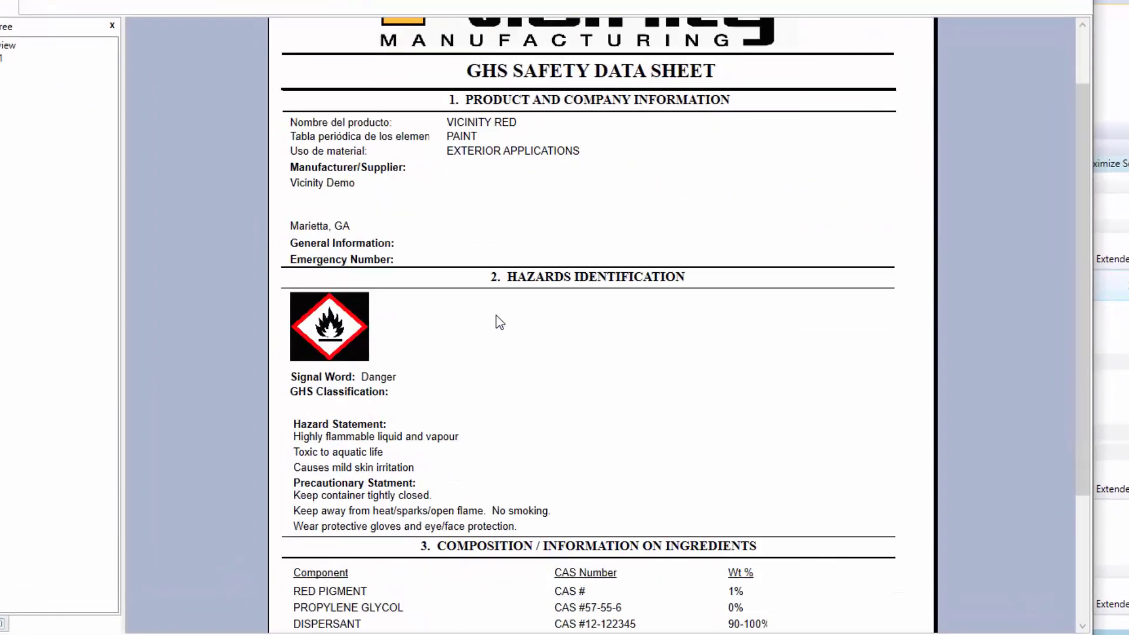
pyautogui.scroll(-1, 499, 323)
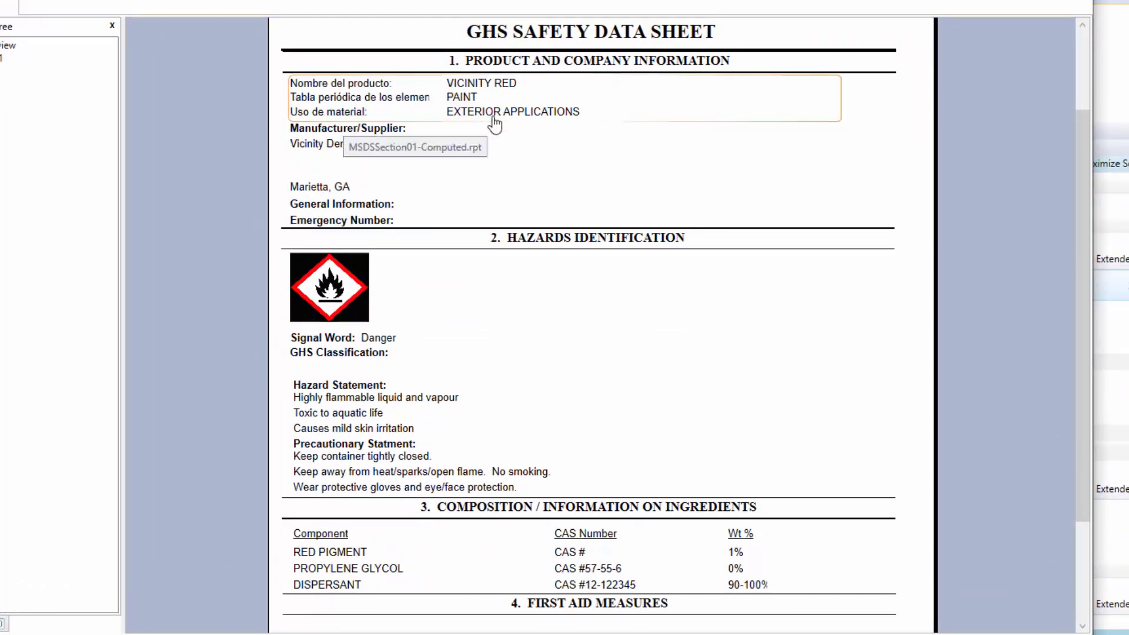
pyautogui.scroll(-2, 497, 315)
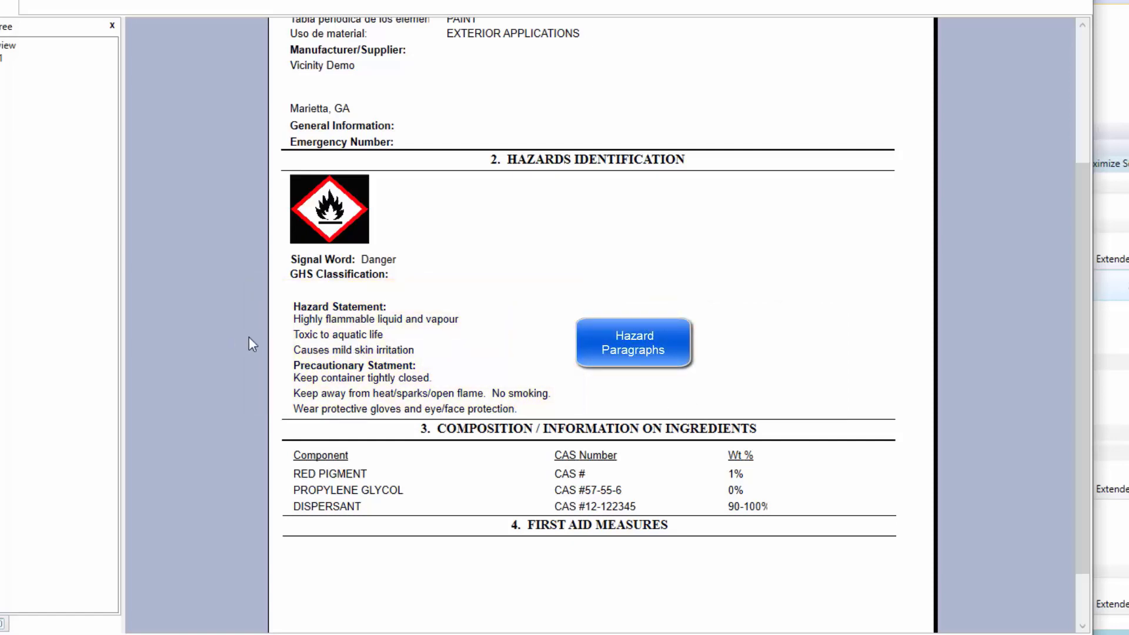
pyautogui.scroll(-1, 218, 327)
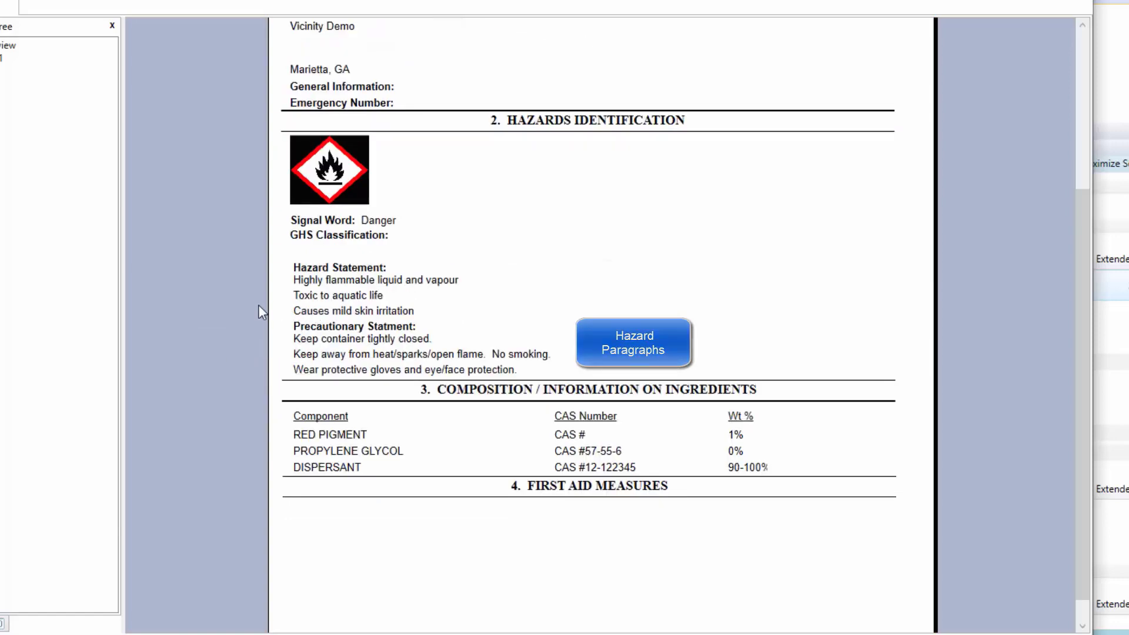
pyautogui.scroll(-1, 232, 318)
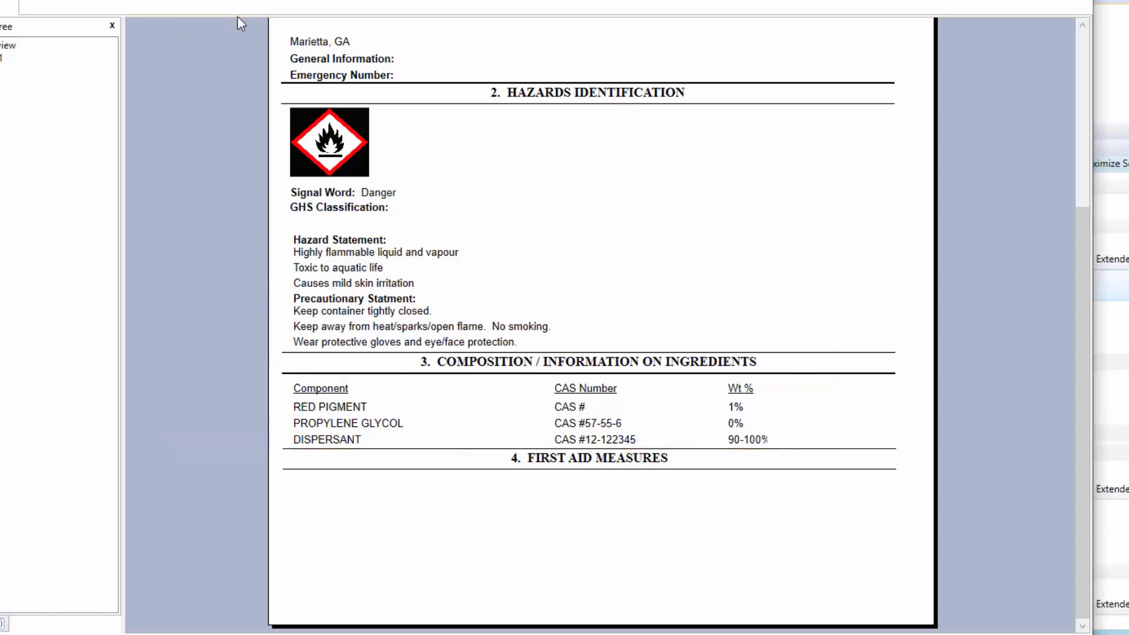
pyautogui.scroll(-3, 470, 271)
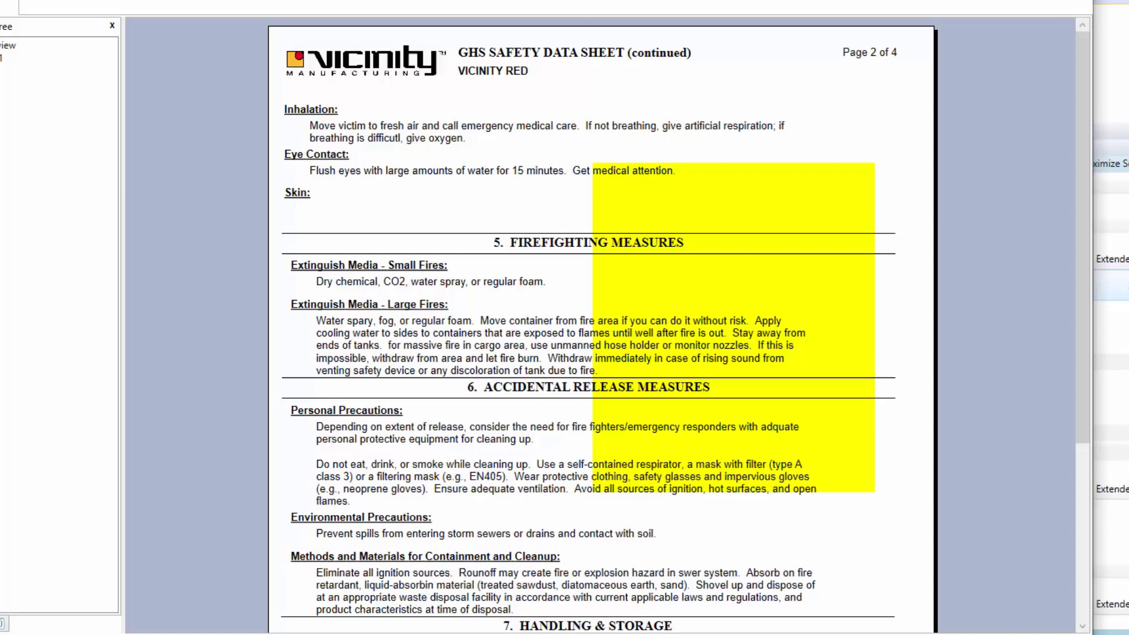
pyautogui.scroll(3, 228, 48)
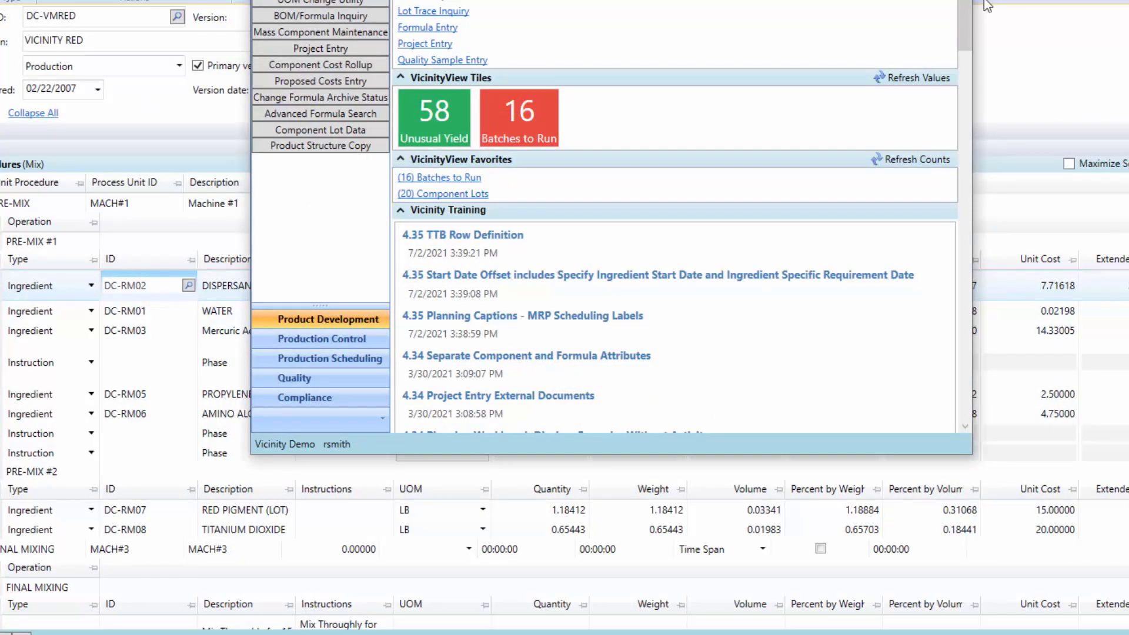
# - Open the component record of ingredient DC-RM02 from the formula and examine the hazard types in its Safety section
pyautogui.click(994, 3)
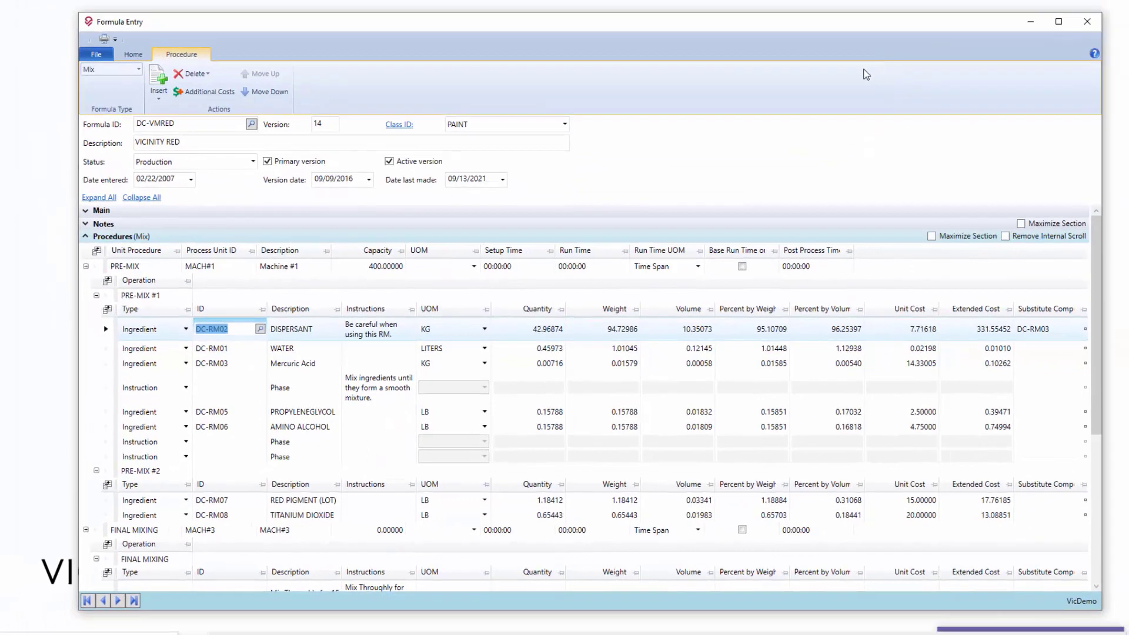
pyautogui.doubleClick(222, 331)
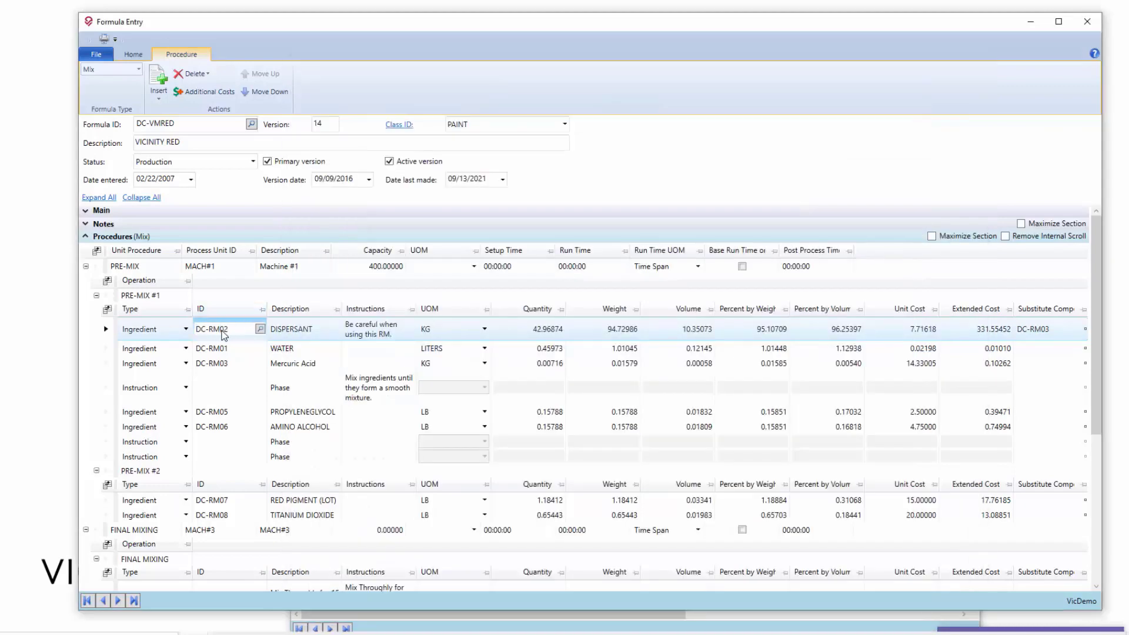
pyautogui.doubleClick(222, 332)
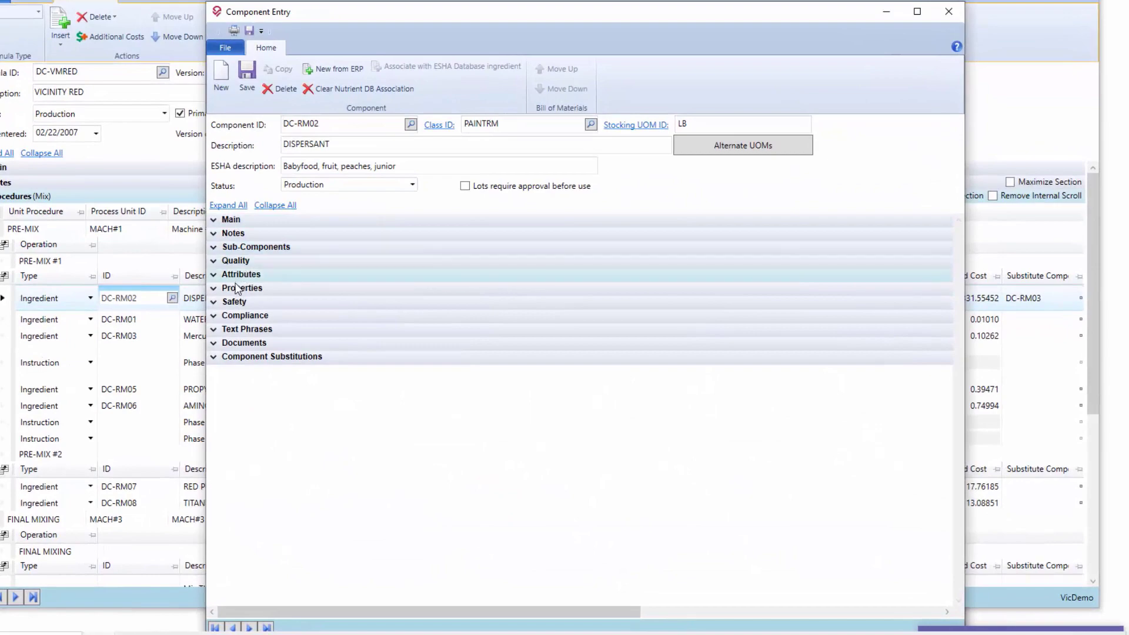
pyautogui.click(222, 305)
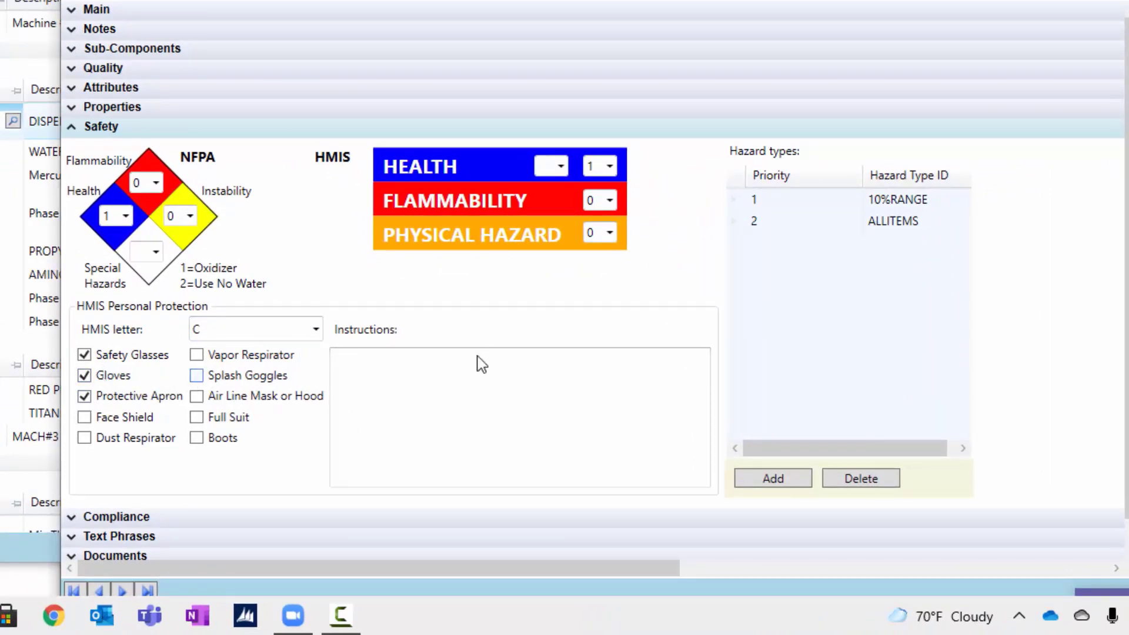
pyautogui.click(877, 205)
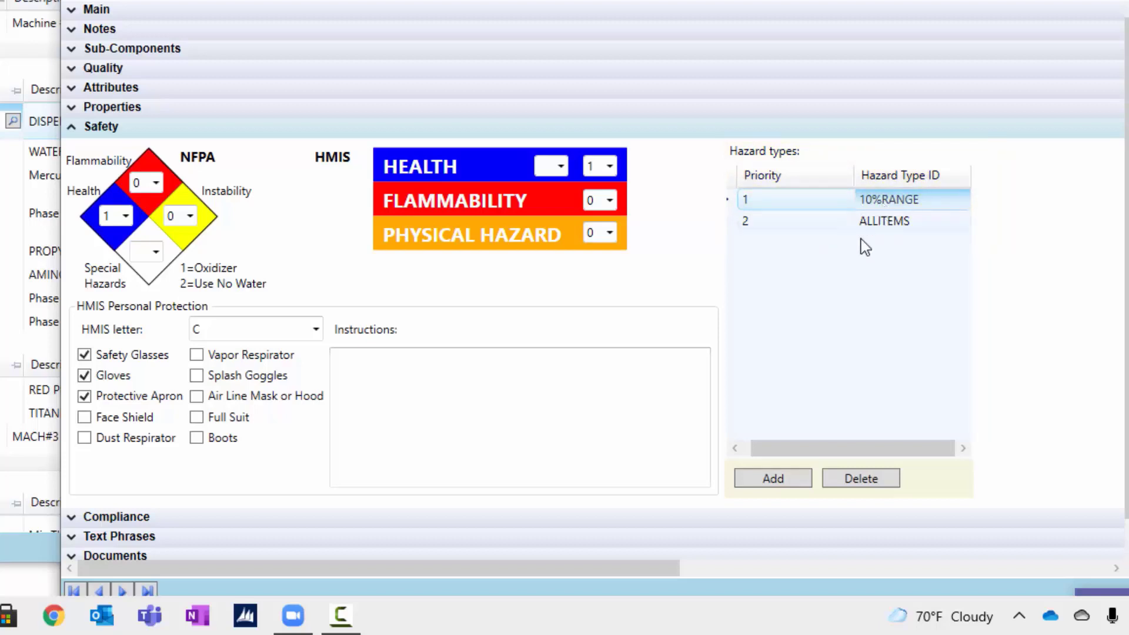
pyautogui.click(778, 203)
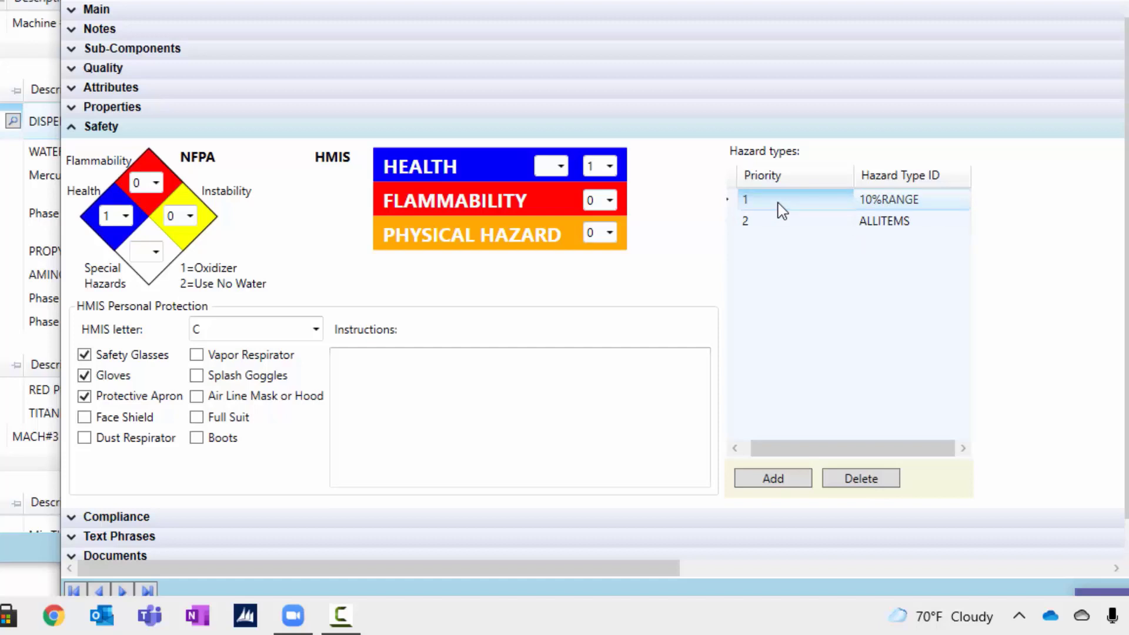
pyautogui.click(904, 207)
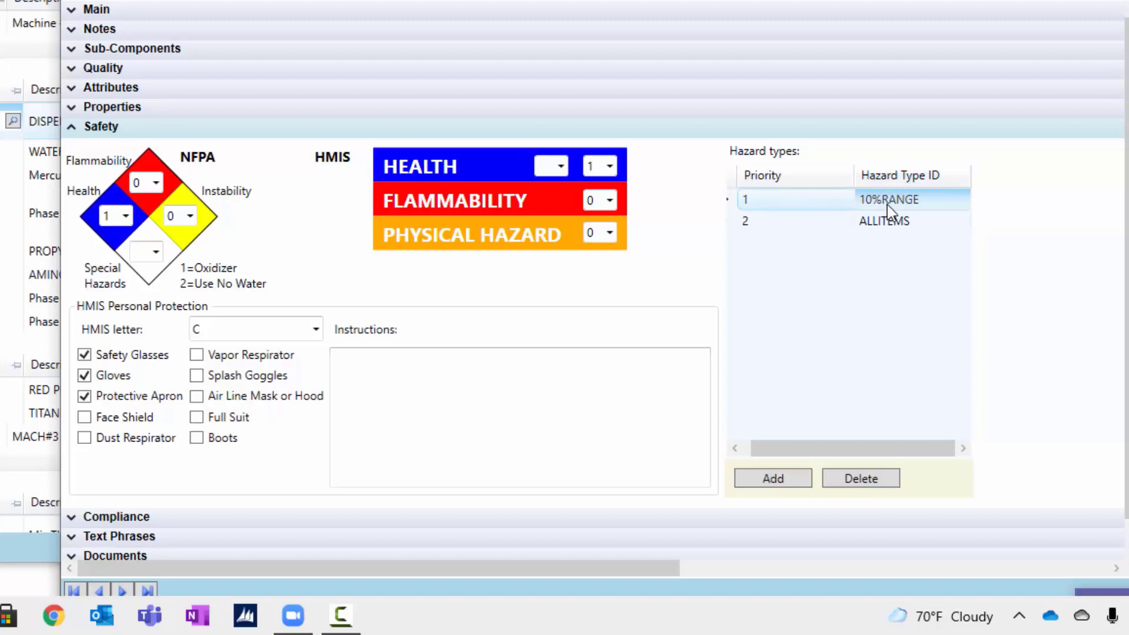
# - Switch to the main Vicinity window, open the Compliance Classes setup and select the GHS class
pyautogui.hotkey('alt', 'Tab')
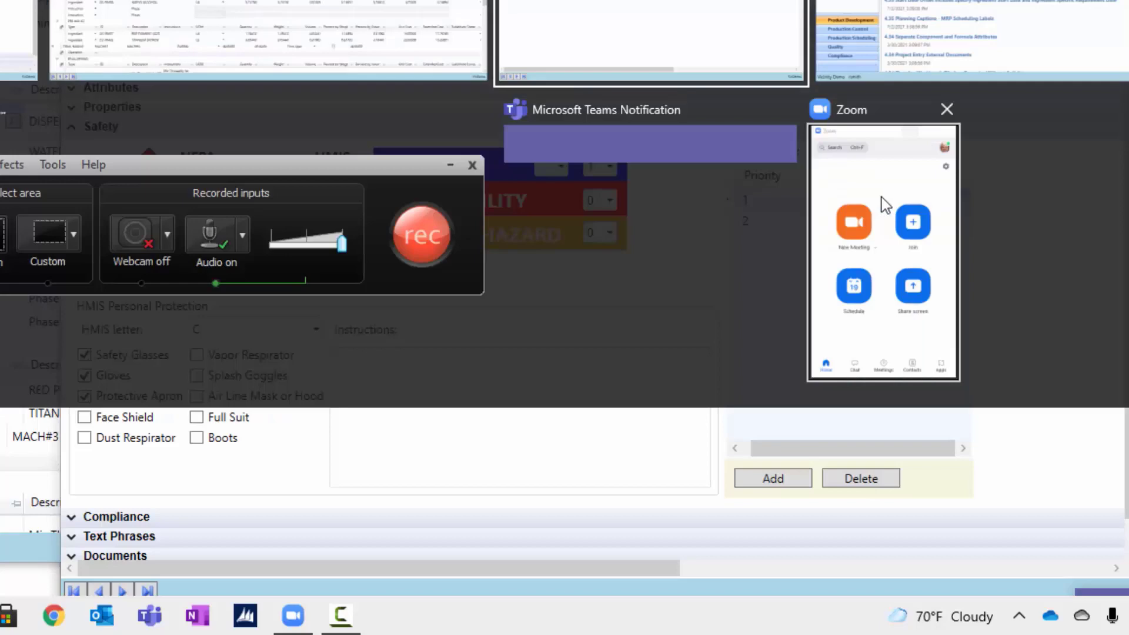
pyautogui.hotkey('alt', 'Tab')
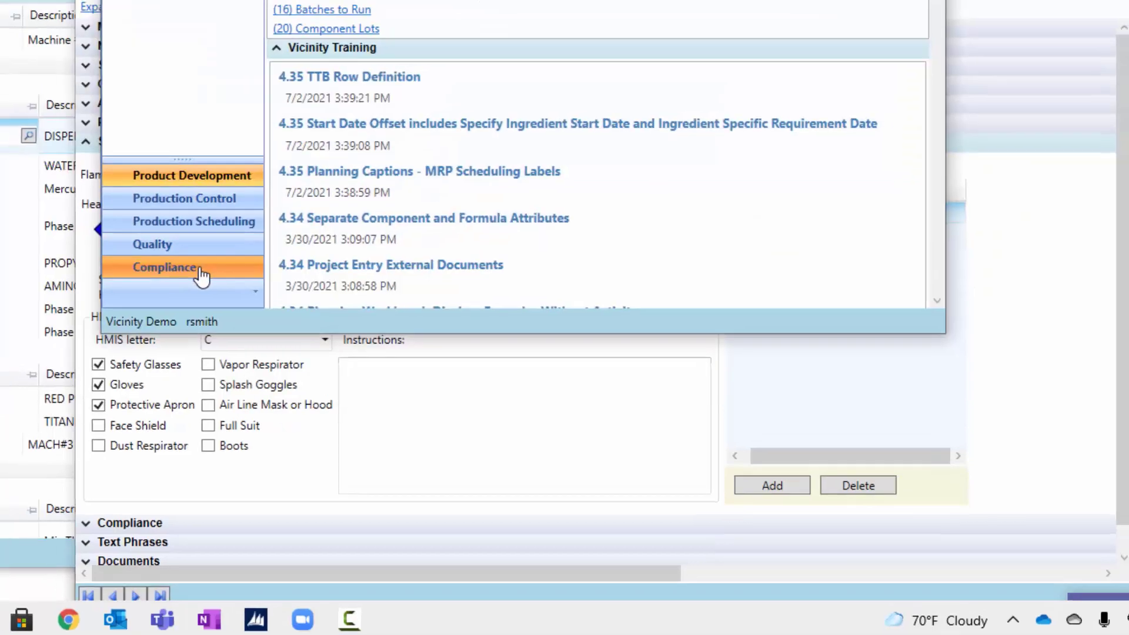
pyautogui.click(200, 269)
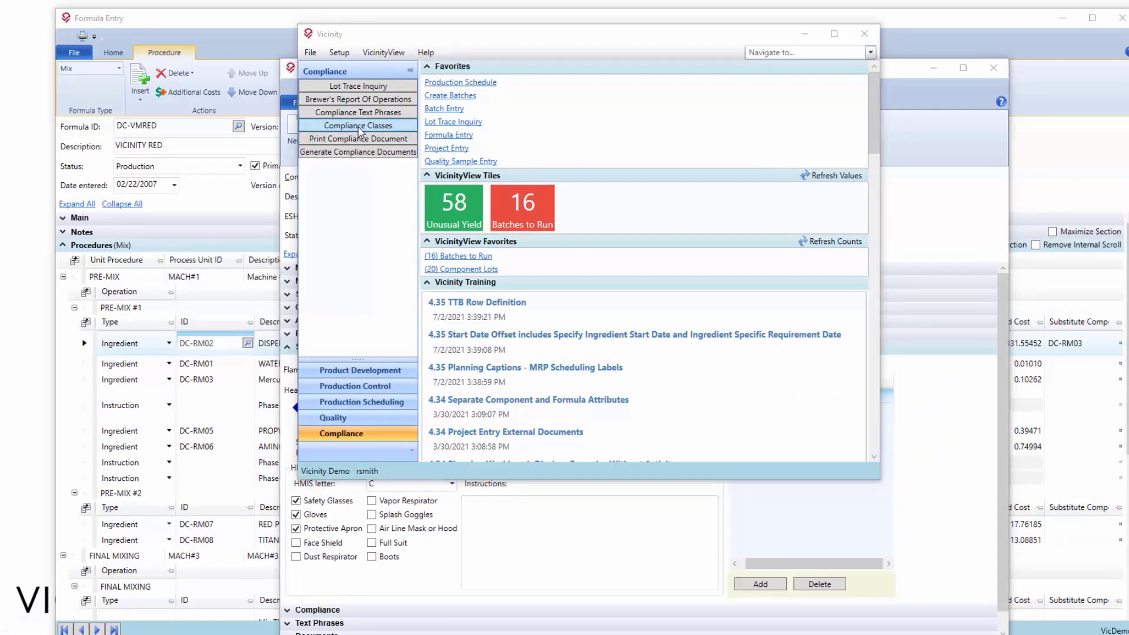
pyautogui.click(359, 127)
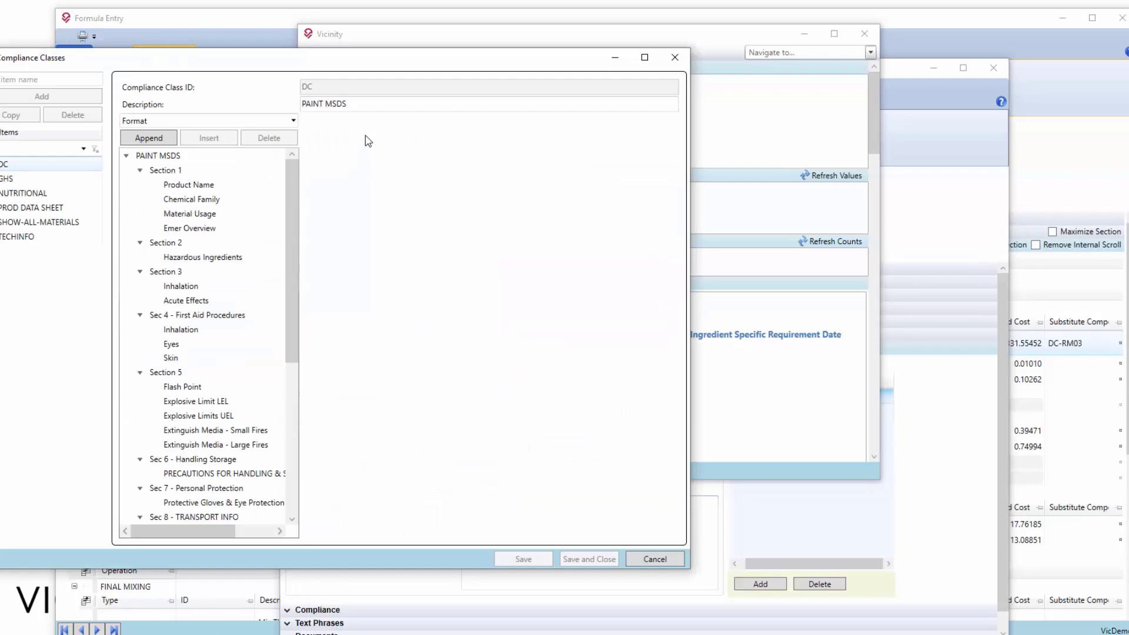
pyautogui.moveTo(331, 64); pyautogui.dragTo(562, 64)
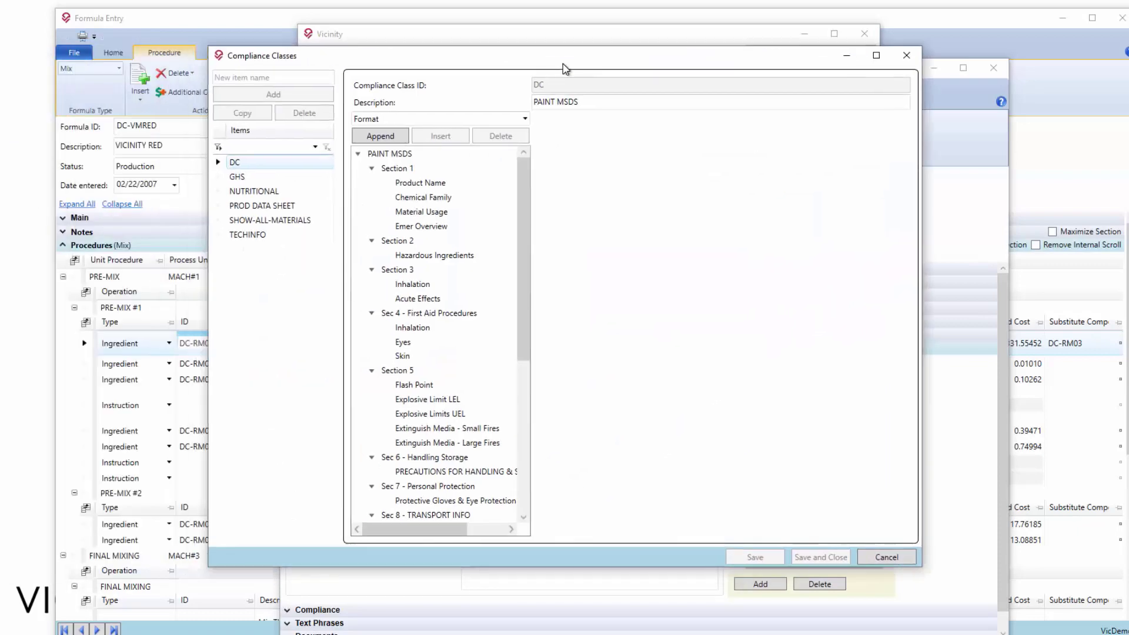
pyautogui.click(247, 177)
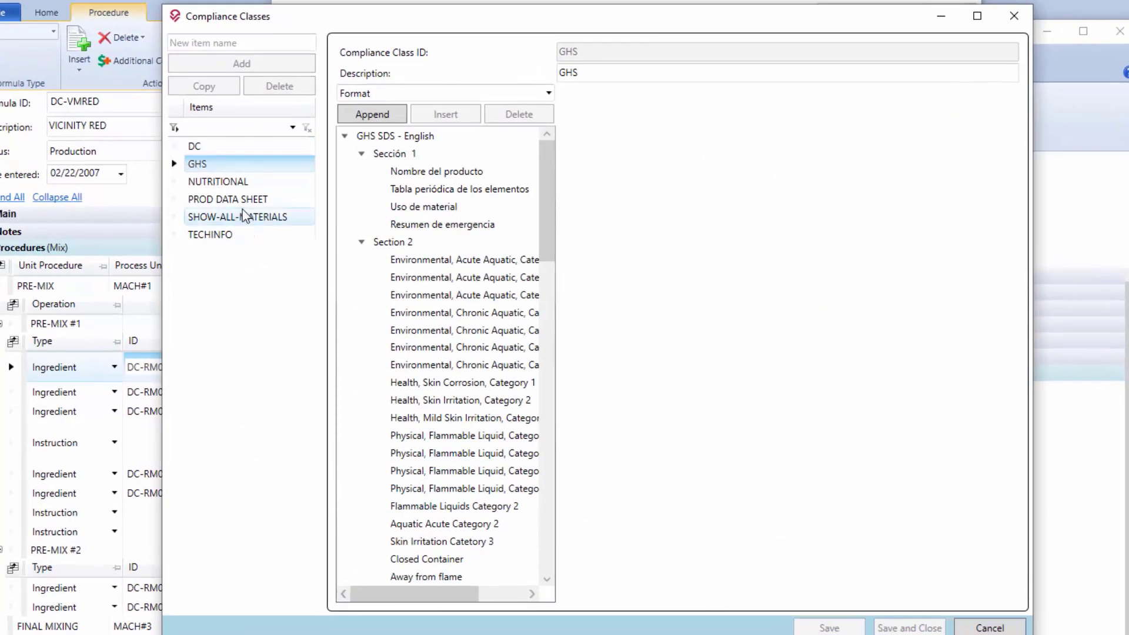
# - Collapse Sections 1 through 6 in the GHS SDS - English format outline
pyautogui.click(362, 154)
pyautogui.click(362, 171)
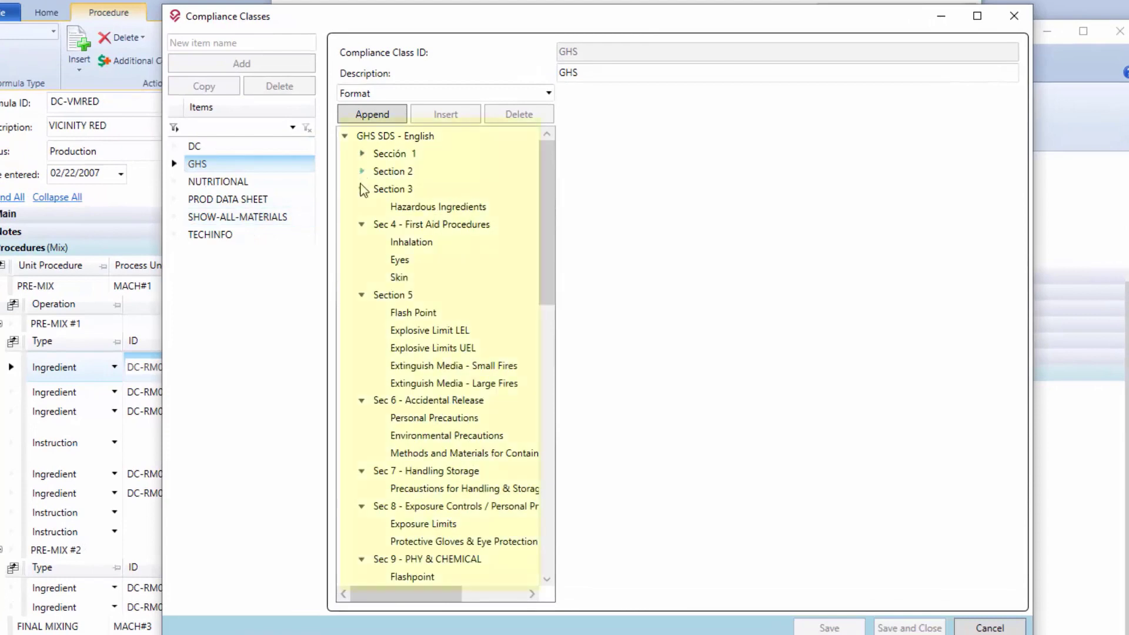
pyautogui.click(361, 188)
pyautogui.click(362, 206)
pyautogui.click(362, 224)
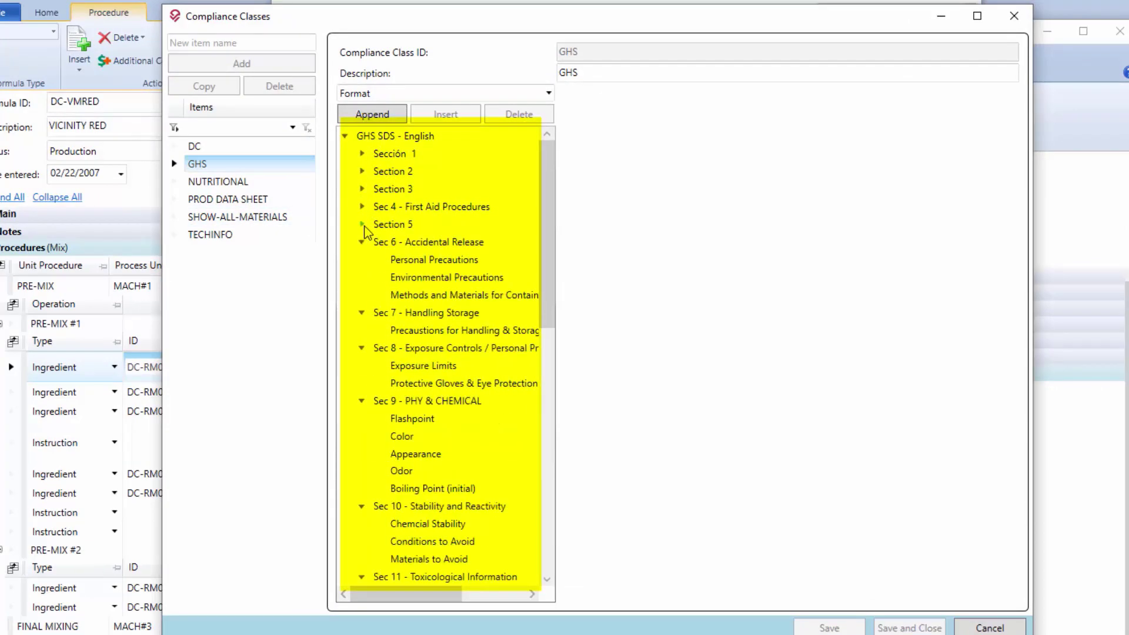
pyautogui.click(431, 210)
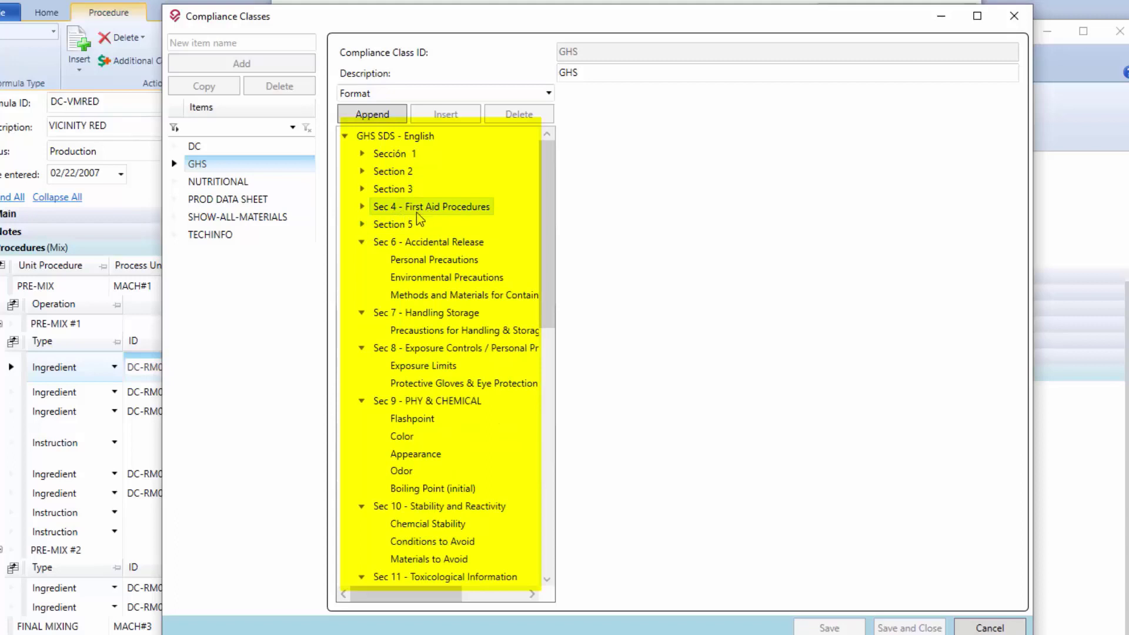
pyautogui.click(362, 242)
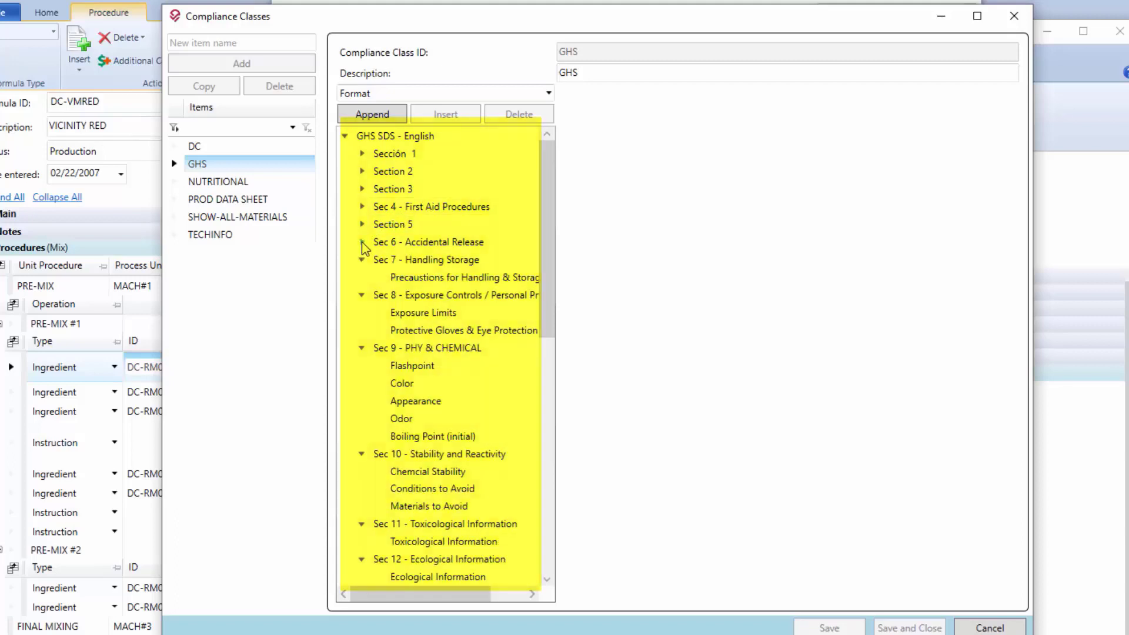
# - Examine the entries under Sections 1 and 2 of the GHS SDS - English format, collapsing each again
pyautogui.click(362, 153)
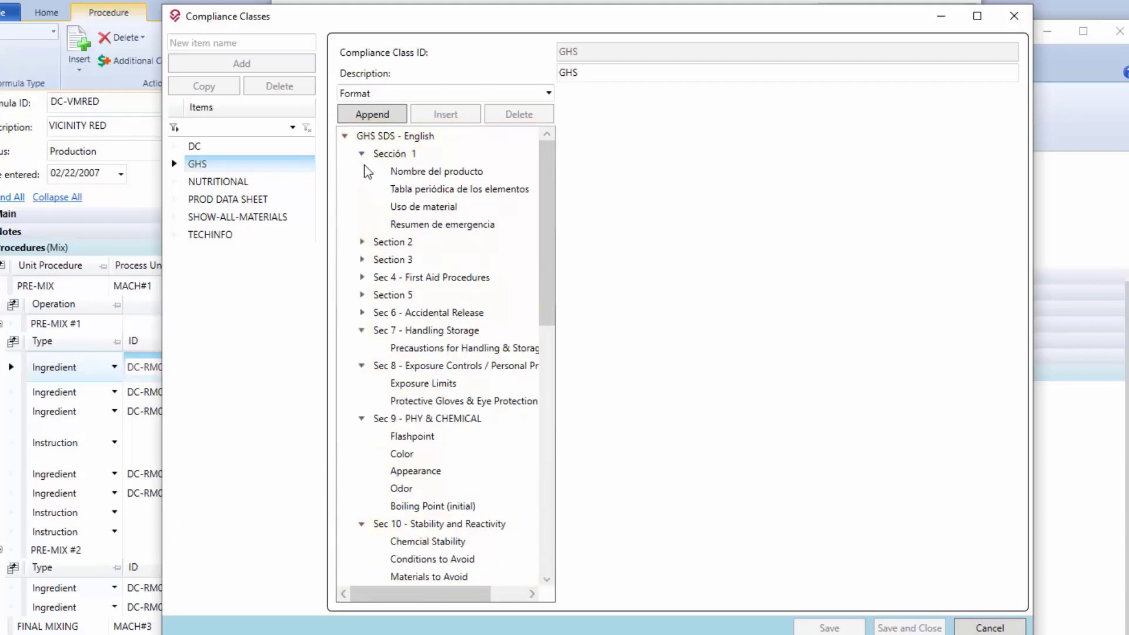
pyautogui.click(362, 154)
pyautogui.click(363, 171)
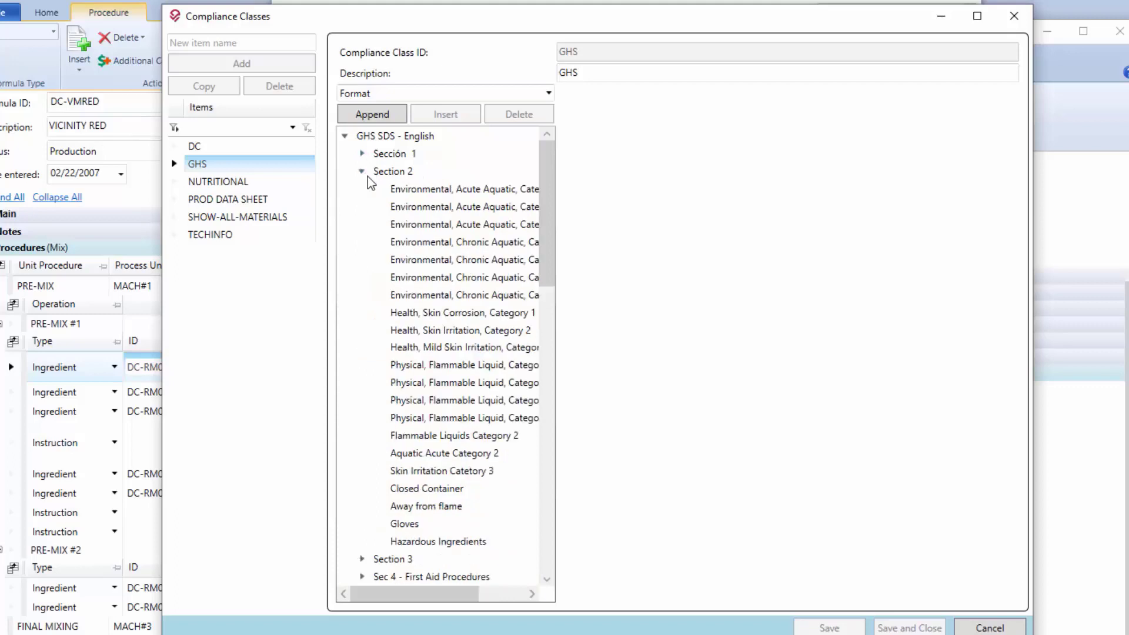
pyautogui.click(363, 171)
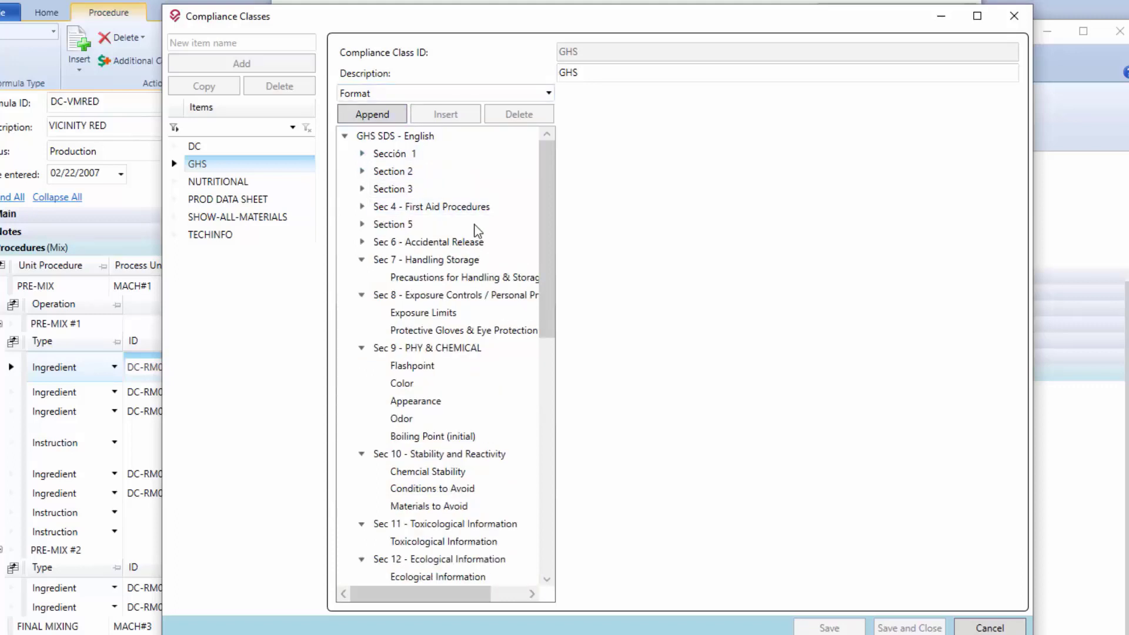
# - Expand Section 3 and review the hazard types assigned to its Hazardous Ingredients entry
pyautogui.click(387, 189)
pyautogui.click(362, 189)
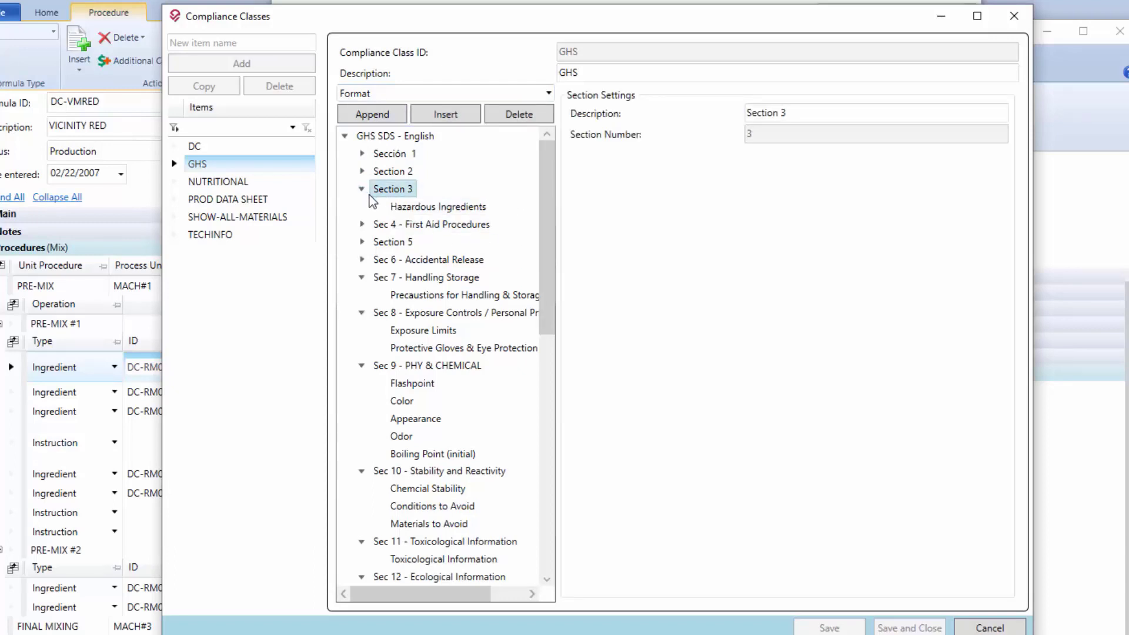
pyautogui.click(404, 207)
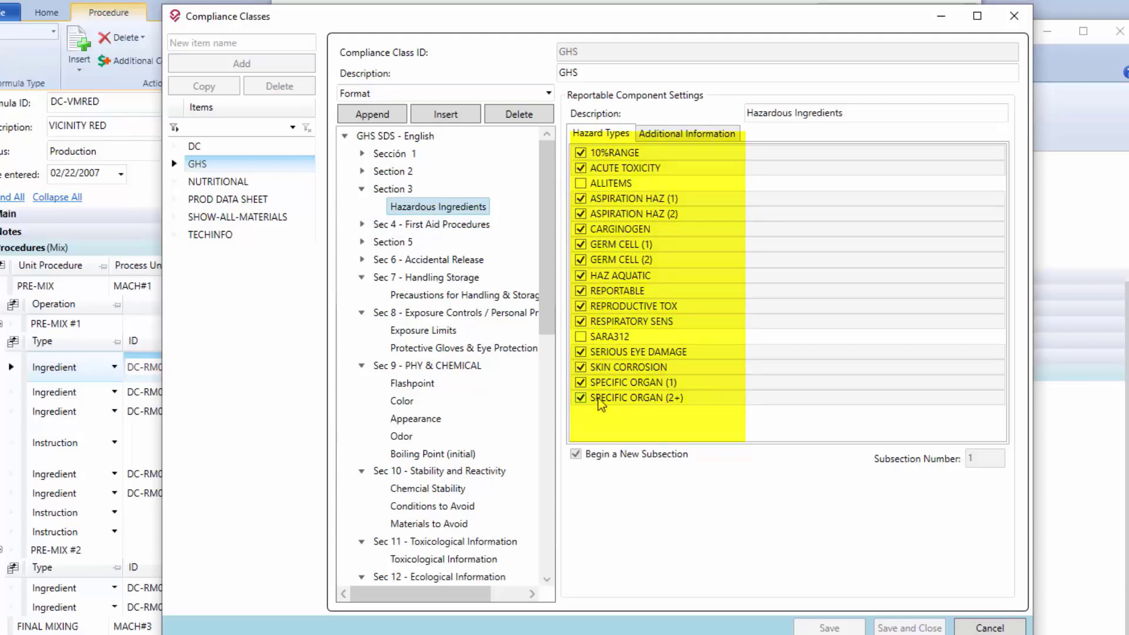
pyautogui.click(622, 336)
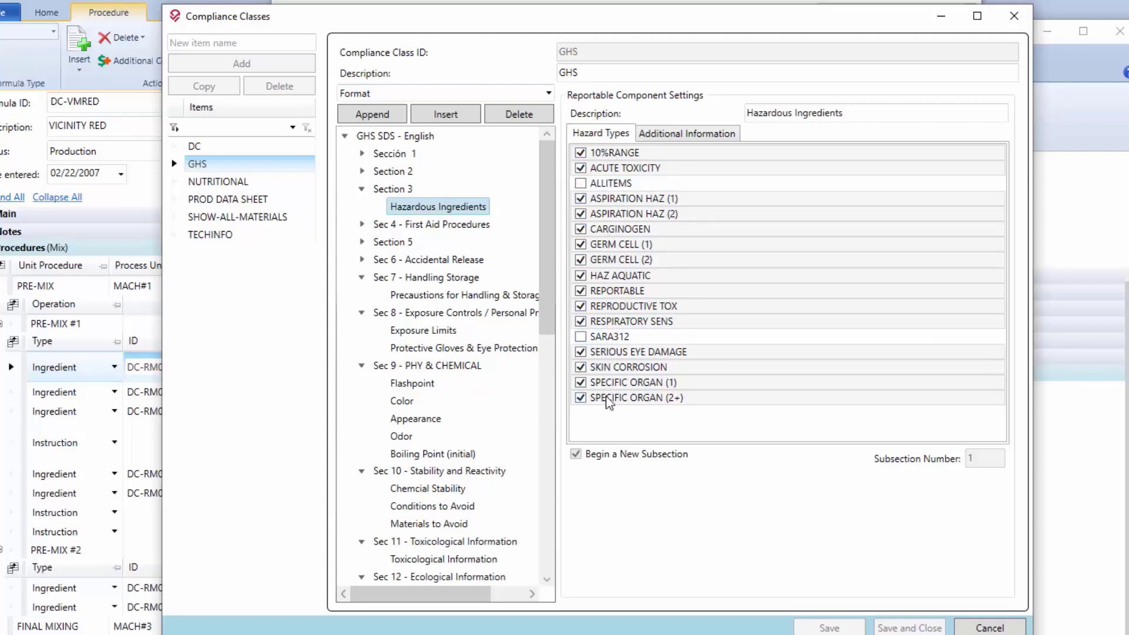
# - Review the exposure limits in the additional information of Hazardous Ingredients and select PEL
pyautogui.click(680, 139)
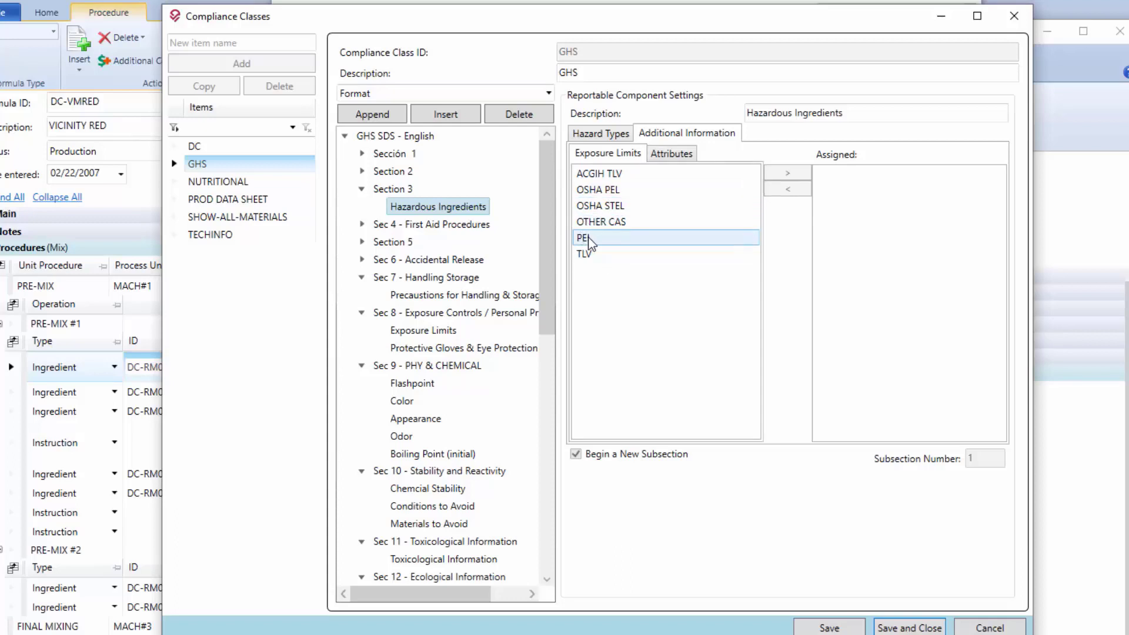
pyautogui.click(614, 175)
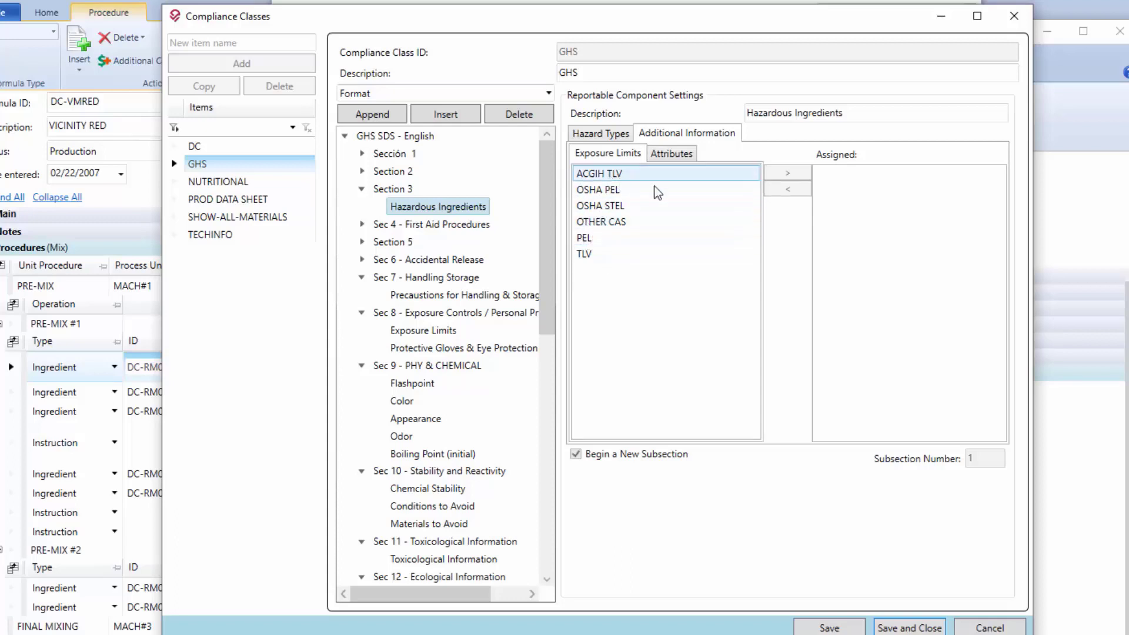
pyautogui.click(584, 237)
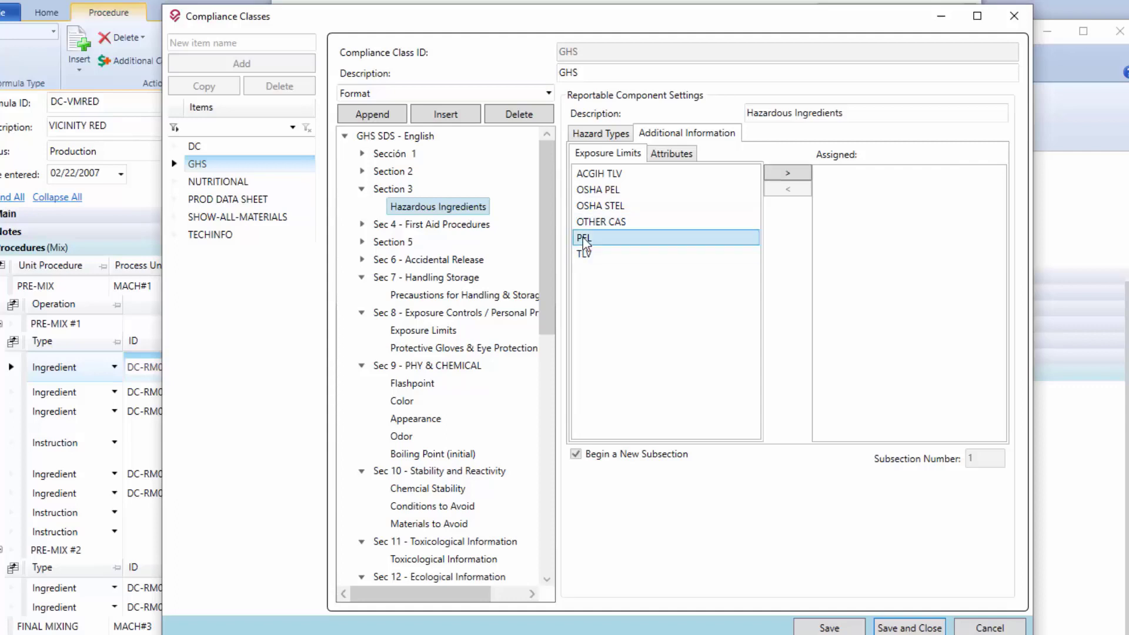
# - Assign the PEL exposure limit to Hazardous Ingredients, check the available attributes, and return to its hazard types
pyautogui.click(788, 173)
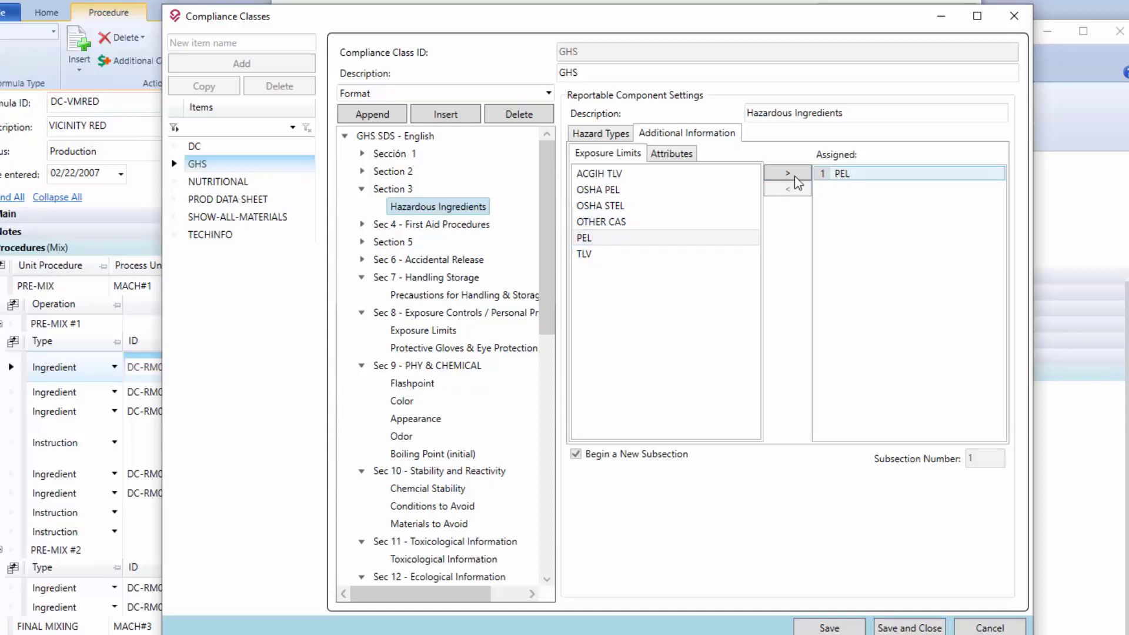
pyautogui.click(675, 155)
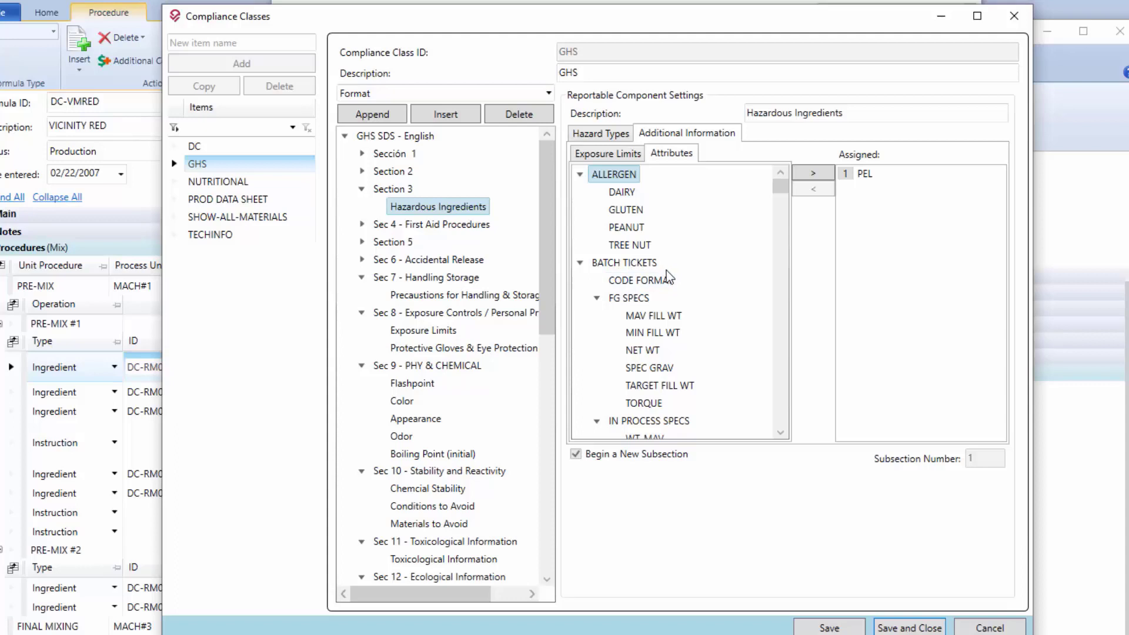
pyautogui.click(612, 155)
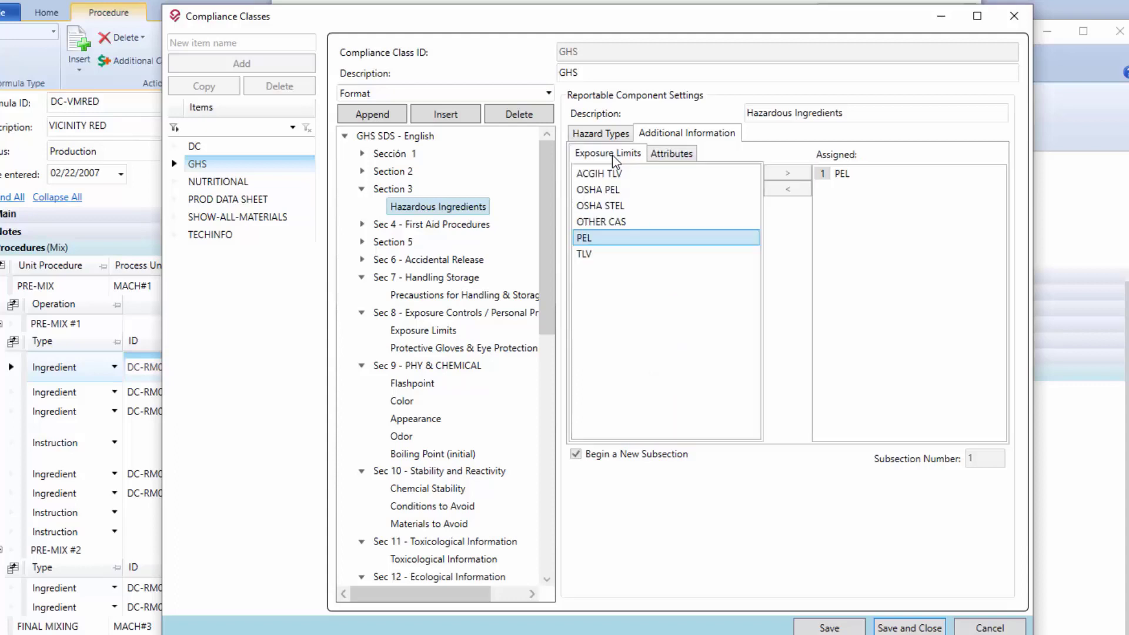
pyautogui.click(610, 135)
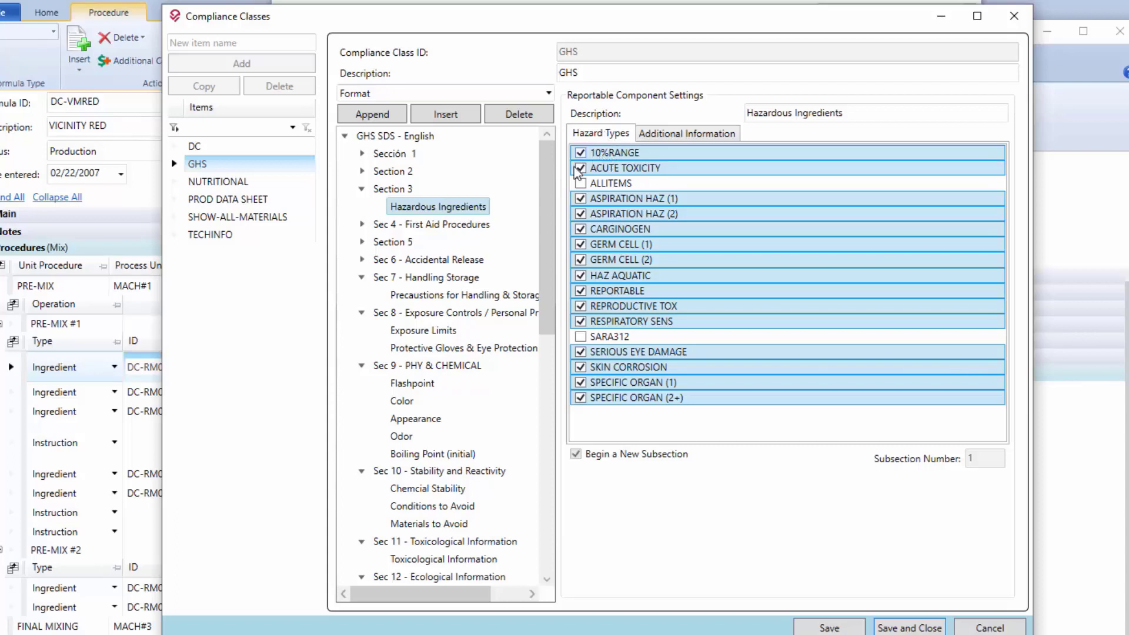
# - Review the text phrase settings of the Section 4 first aid entries and of Personal Precautions in Section 6
pyautogui.click(457, 223)
pyautogui.click(362, 225)
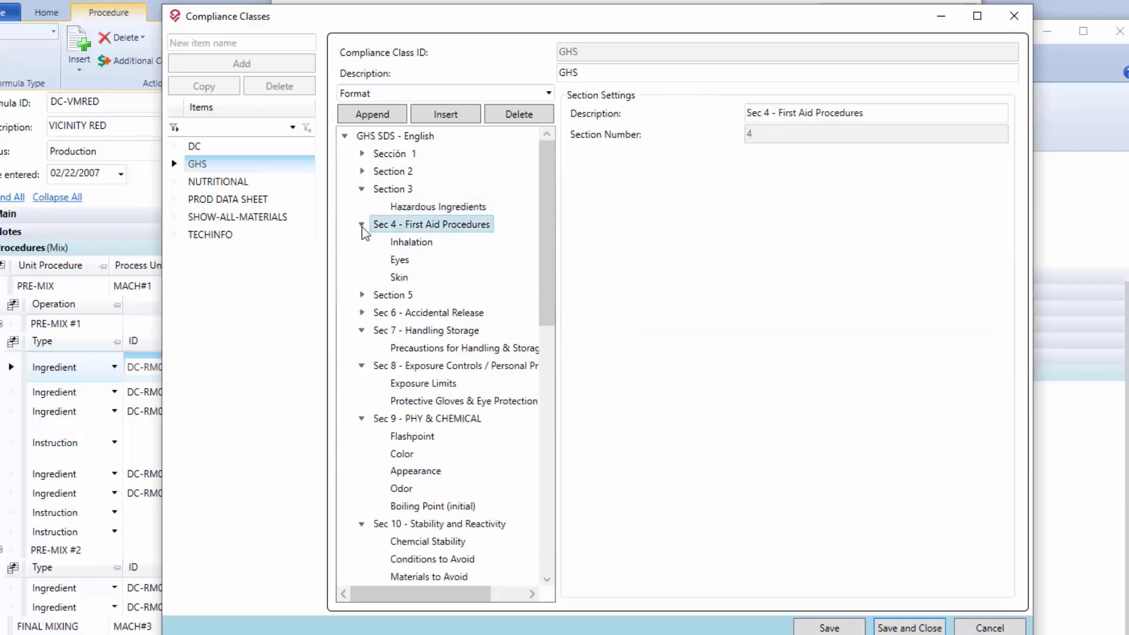
pyautogui.click(411, 242)
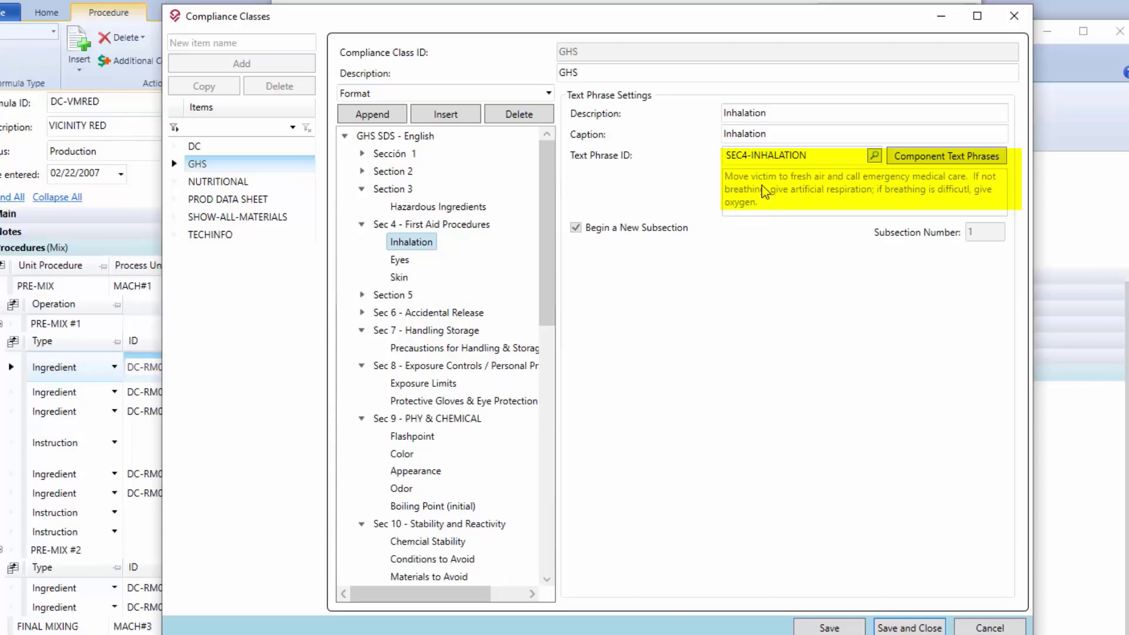
pyautogui.click(404, 262)
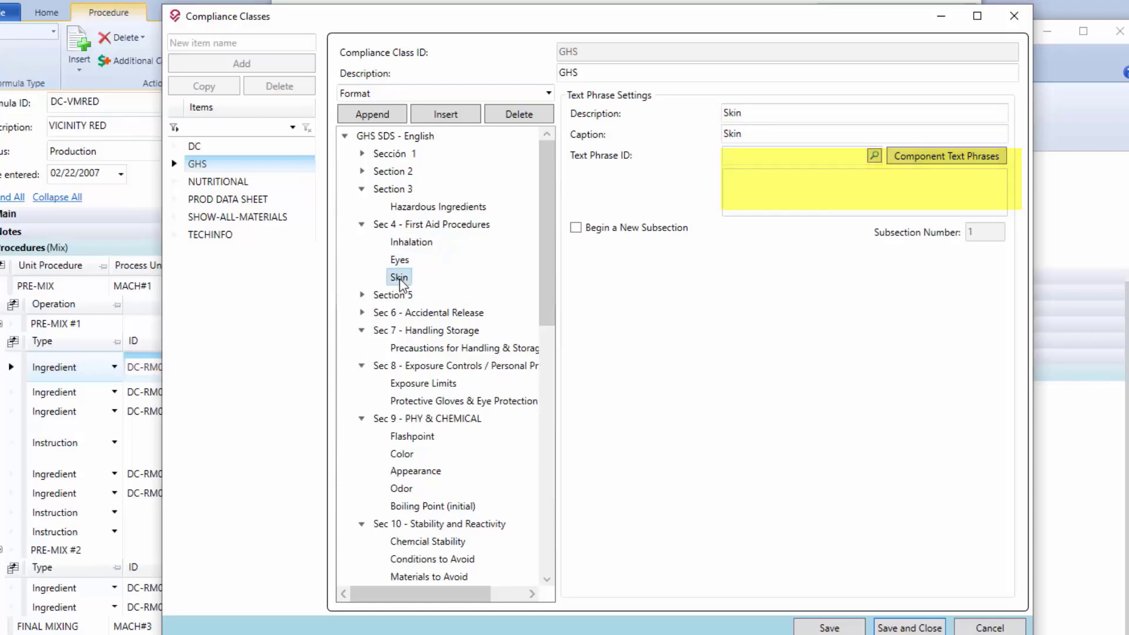
pyautogui.click(403, 279)
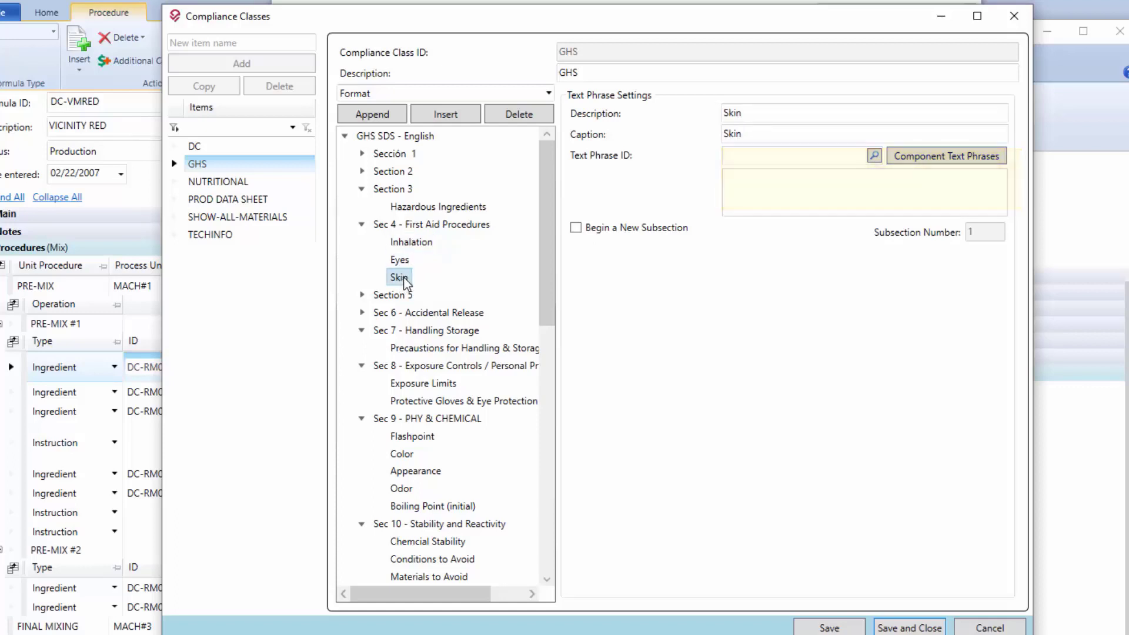
pyautogui.click(362, 312)
pyautogui.click(405, 330)
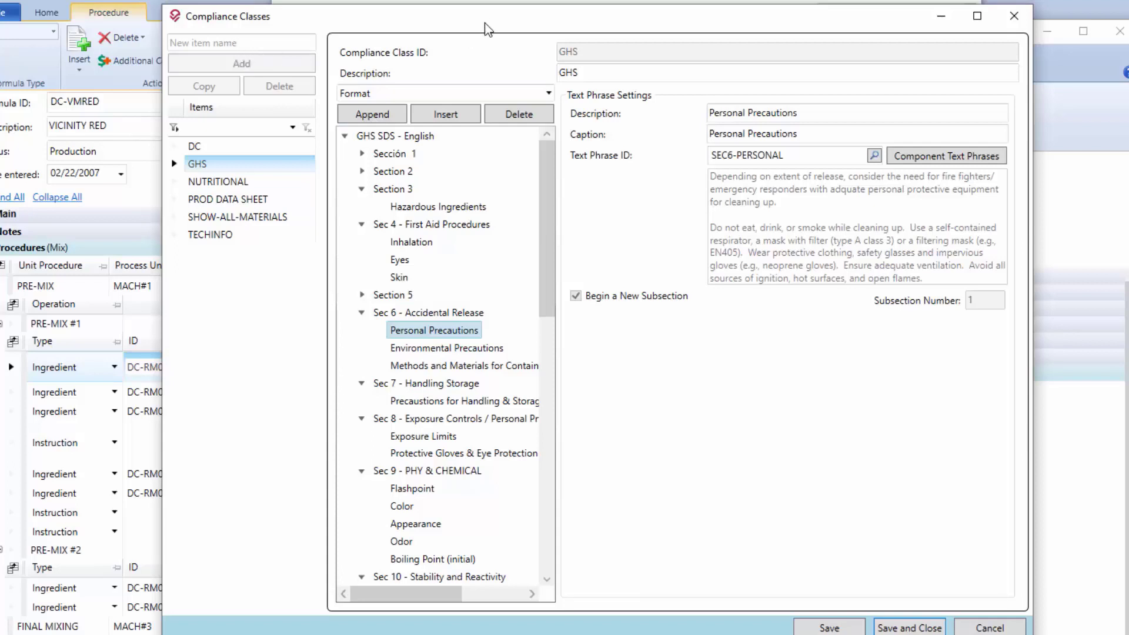
# - Open the Hazard Types application setup and review the reporting threshold and rounding options of 10%RANGE
pyautogui.click(491, 3)
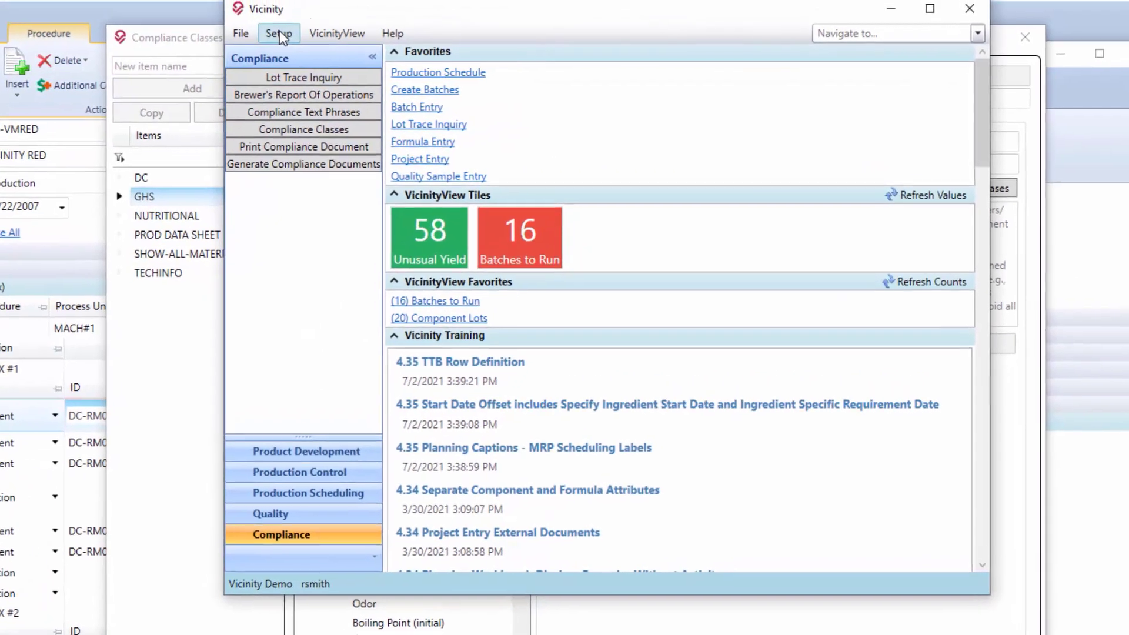
pyautogui.click(279, 33)
pyautogui.moveTo(251, 95)
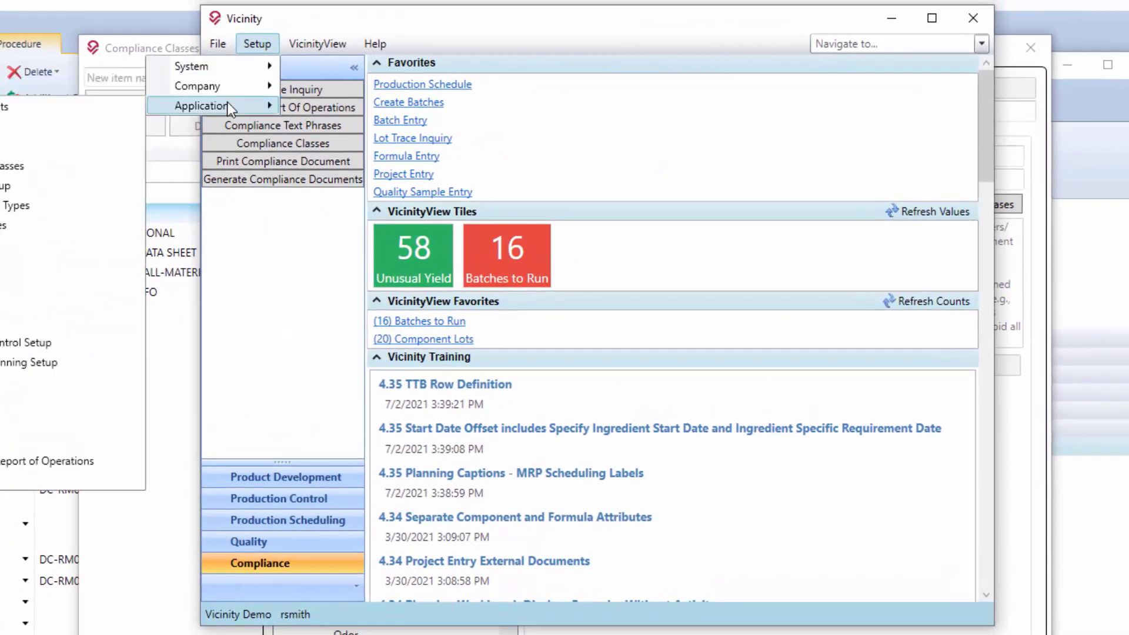
pyautogui.click(138, 247)
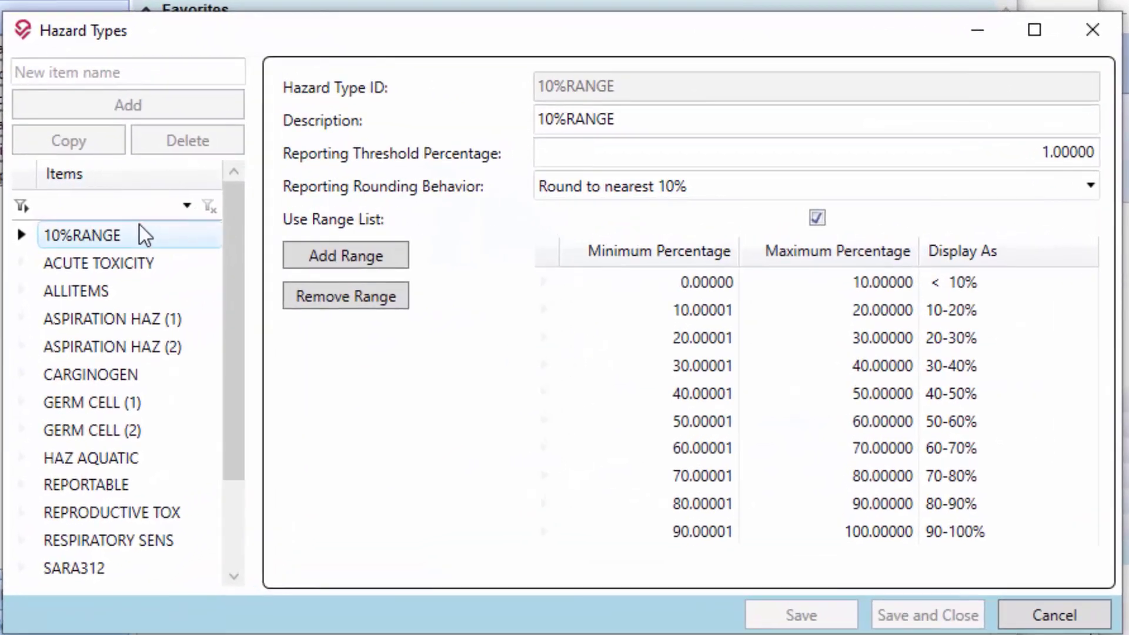
pyautogui.click(97, 231)
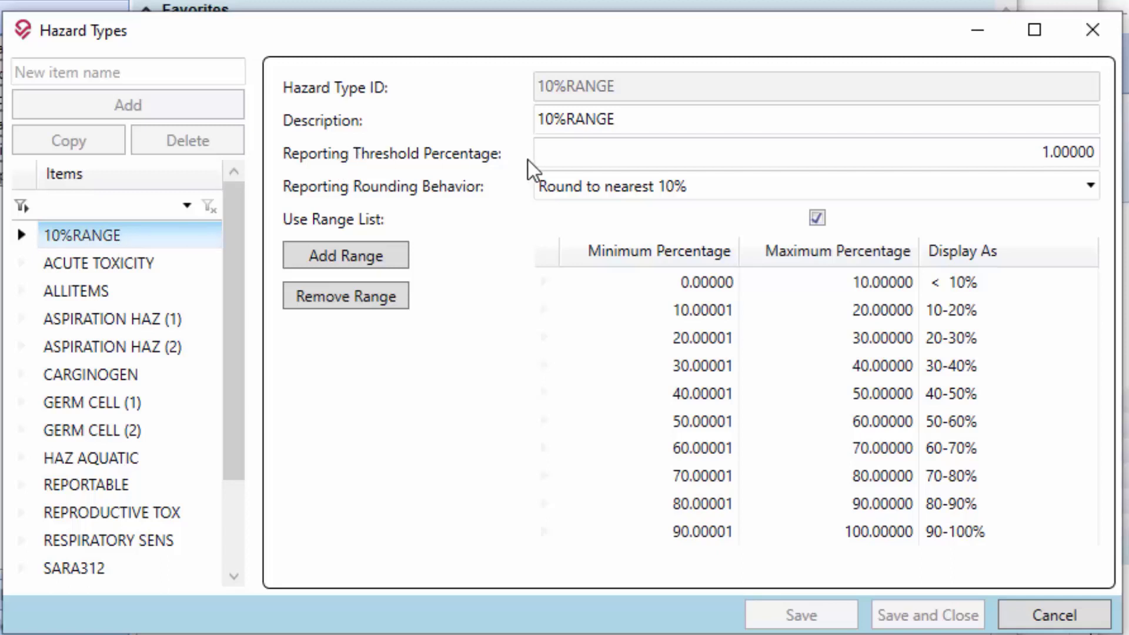
pyautogui.doubleClick(1032, 154)
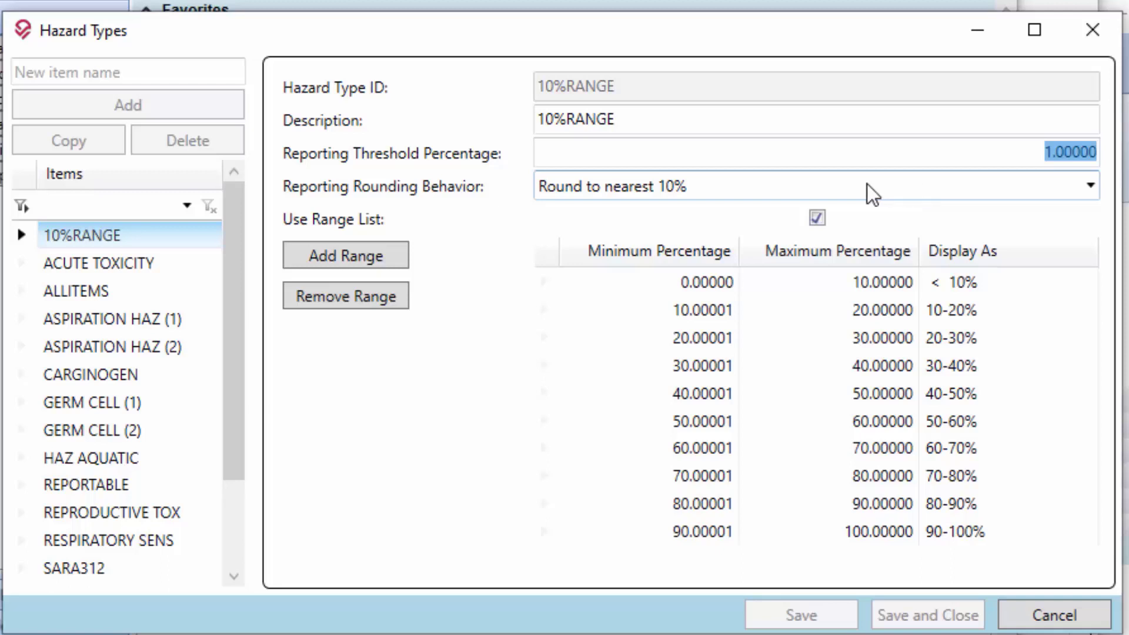
pyautogui.click(818, 184)
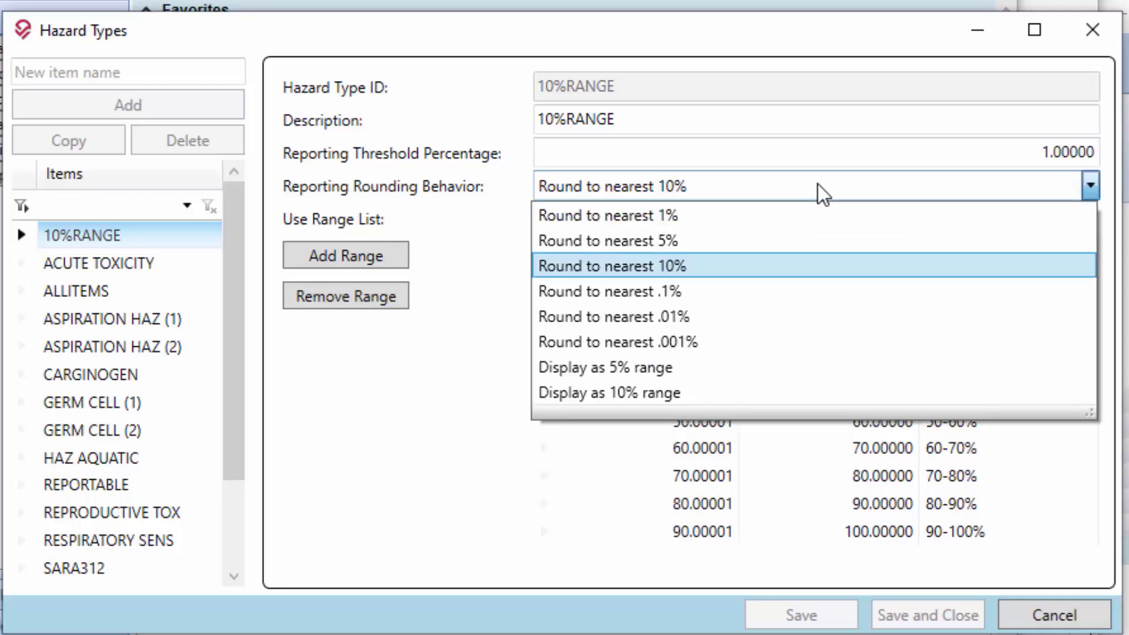
pyautogui.click(818, 184)
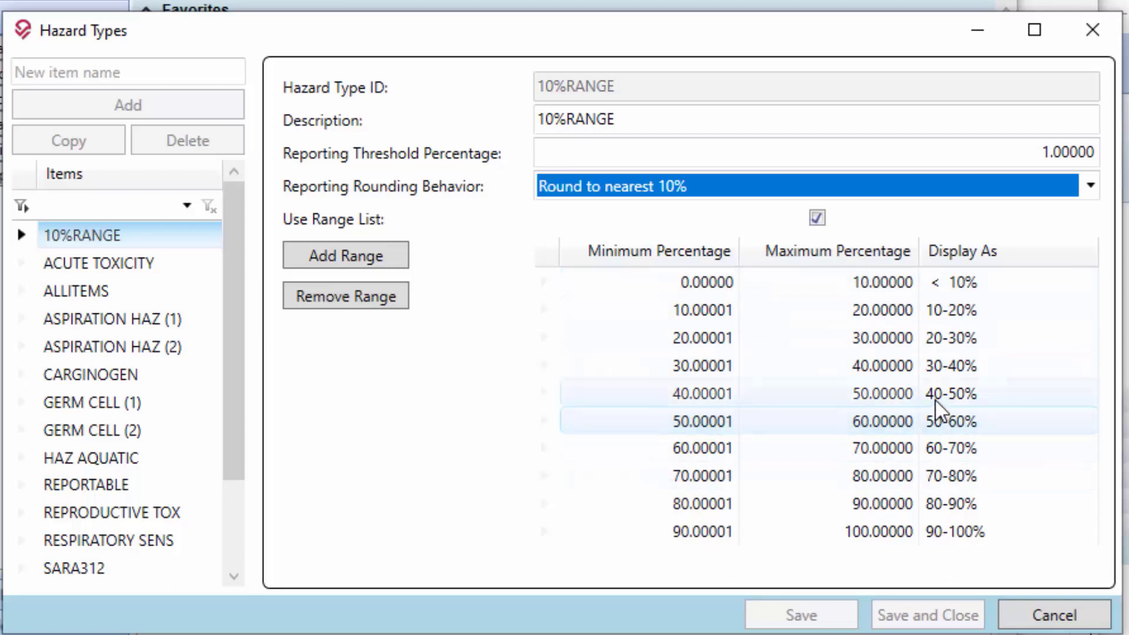
# - Review the settings of the ACUTE TOXICITY, ALLITEMS, ASPIRATION HAZ (1) and CARGINOGEN hazard types
pyautogui.click(128, 267)
pyautogui.click(102, 291)
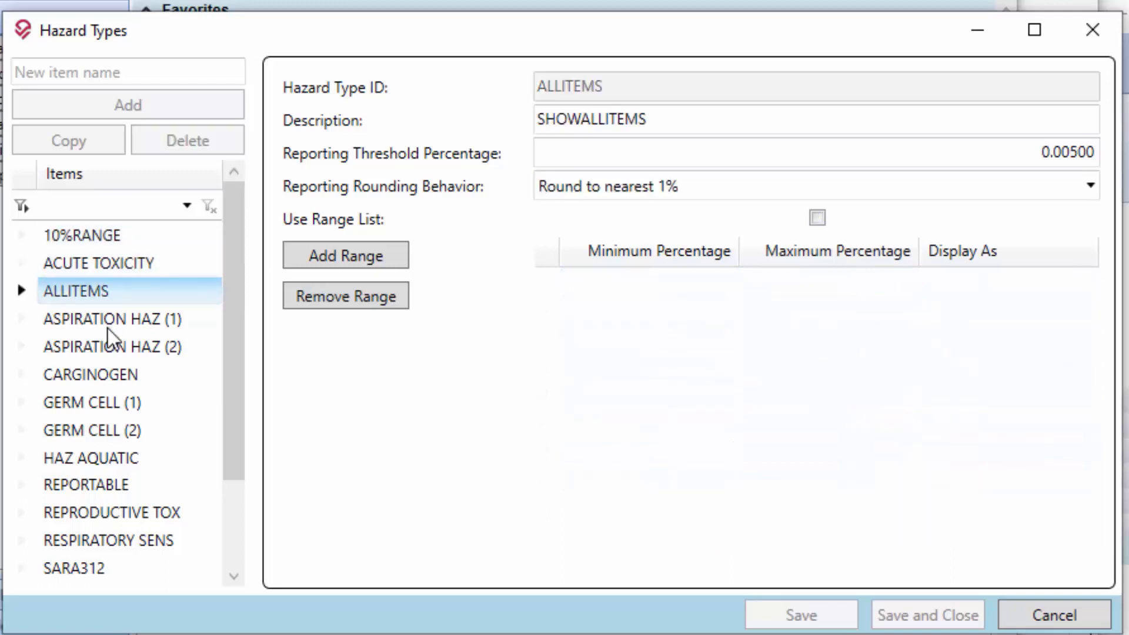
pyautogui.click(108, 324)
pyautogui.click(110, 371)
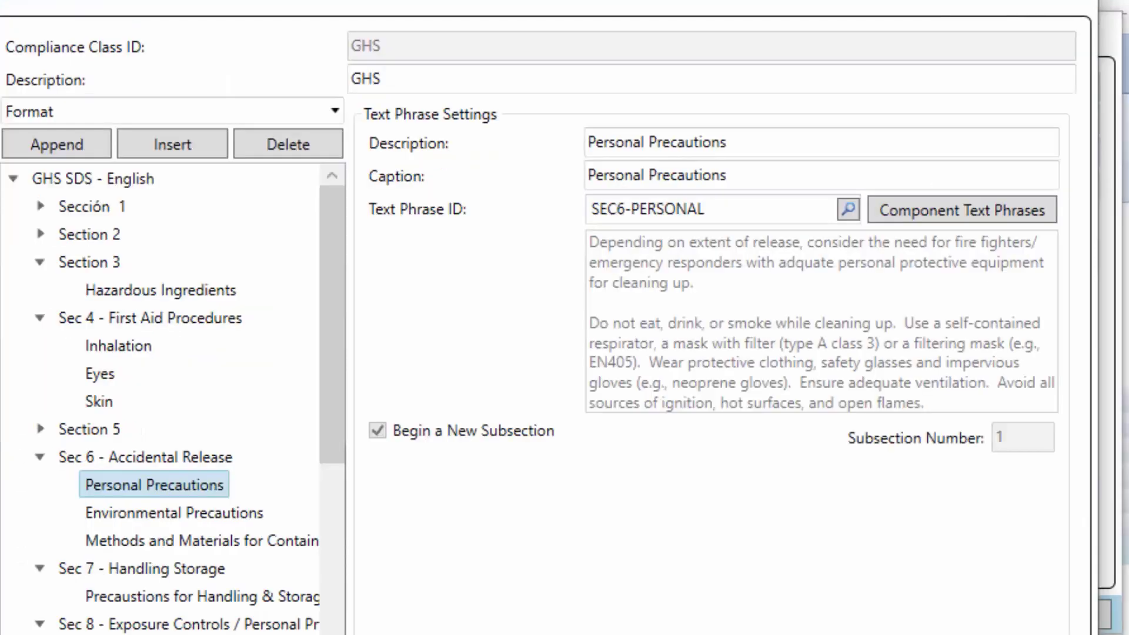
# - Return to the GHS compliance class and review the hazard types assigned to Hazardous Ingredients in Section 3
pyautogui.click(108, 258)
pyautogui.click(150, 290)
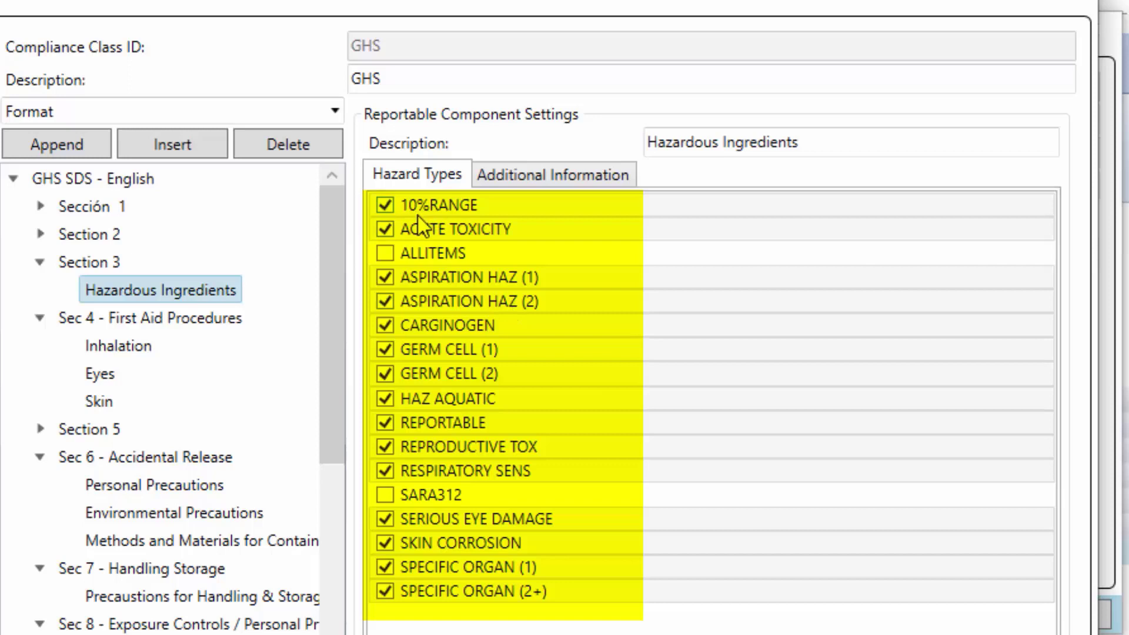
pyautogui.click(452, 254)
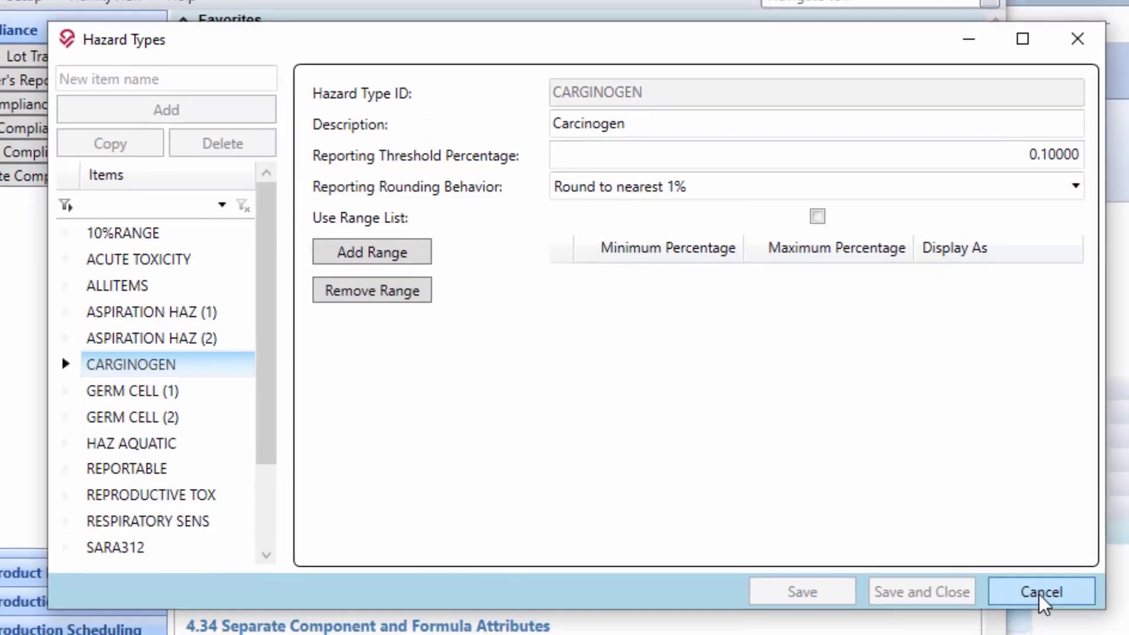
# - Close the Hazard Types setup without saving and bring the Component Entry window for DC-RM02 to the front
pyautogui.click(1052, 615)
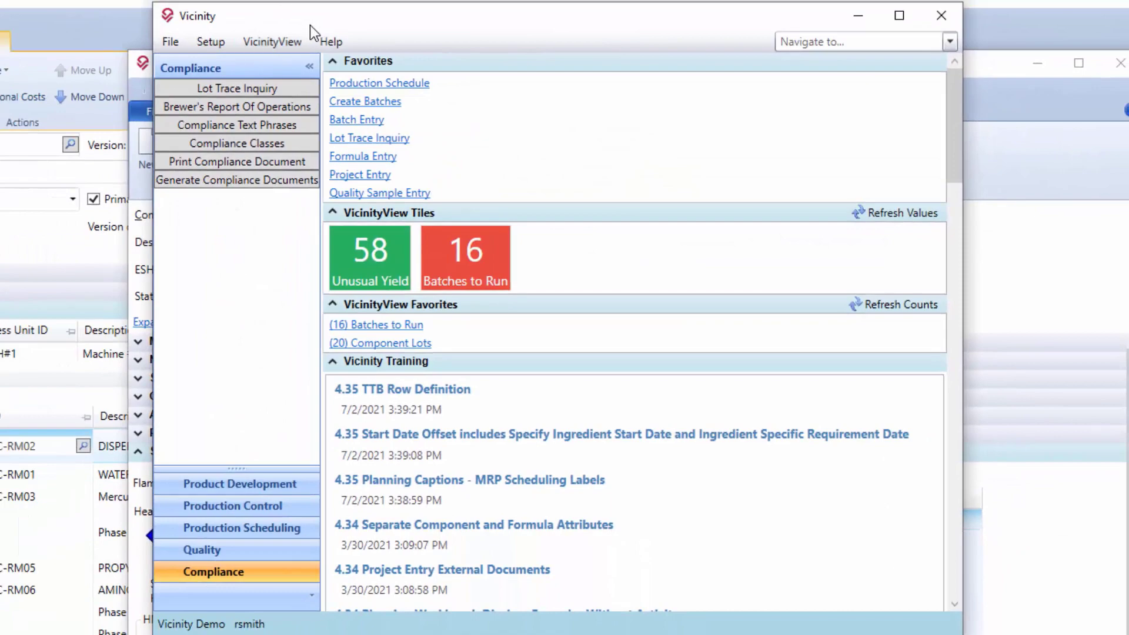
pyautogui.moveTo(310, 24); pyautogui.dragTo(359, 156)
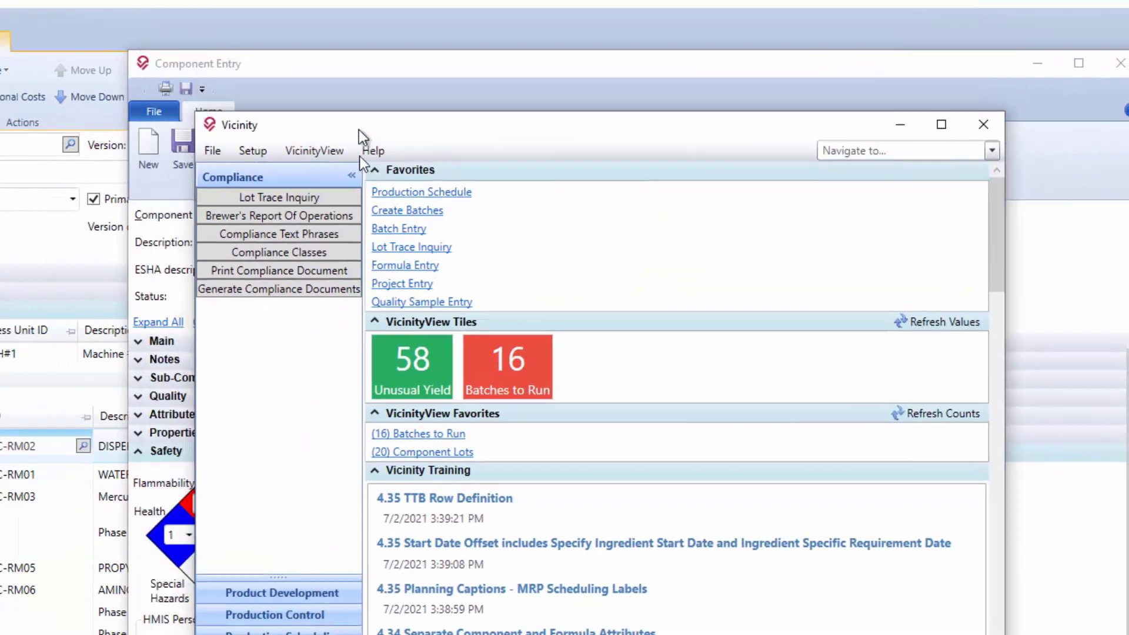
pyautogui.click(341, 74)
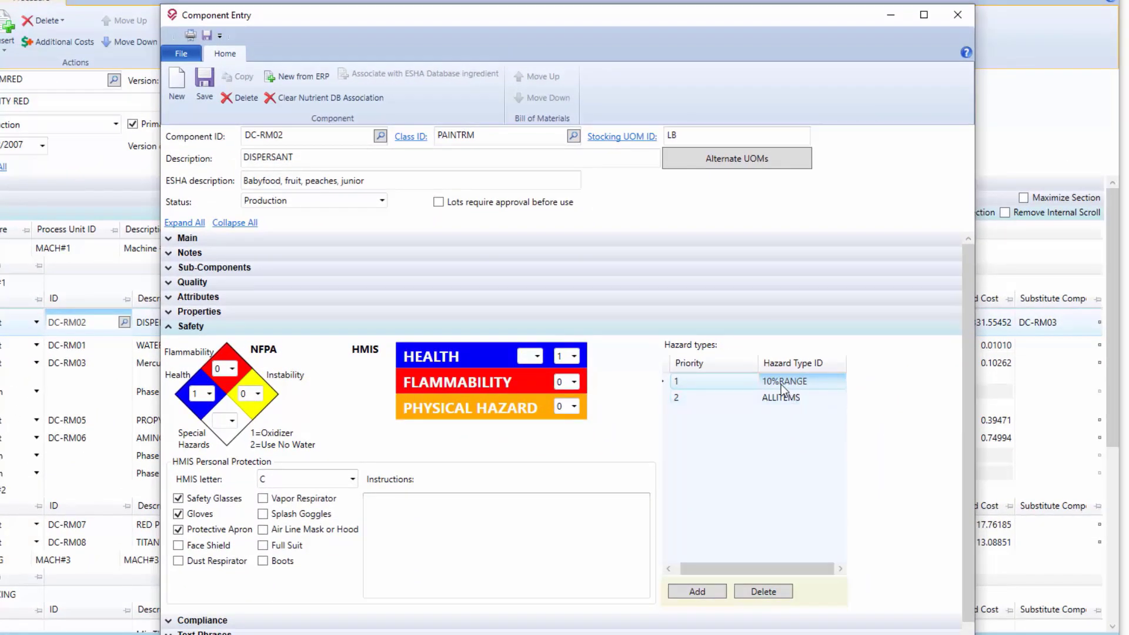
# - Add the CARGINOGEN hazard type to the safety data of component DC-RM02
pyautogui.click(706, 593)
pyautogui.moveTo(76, 50); pyautogui.dragTo(506, 183)
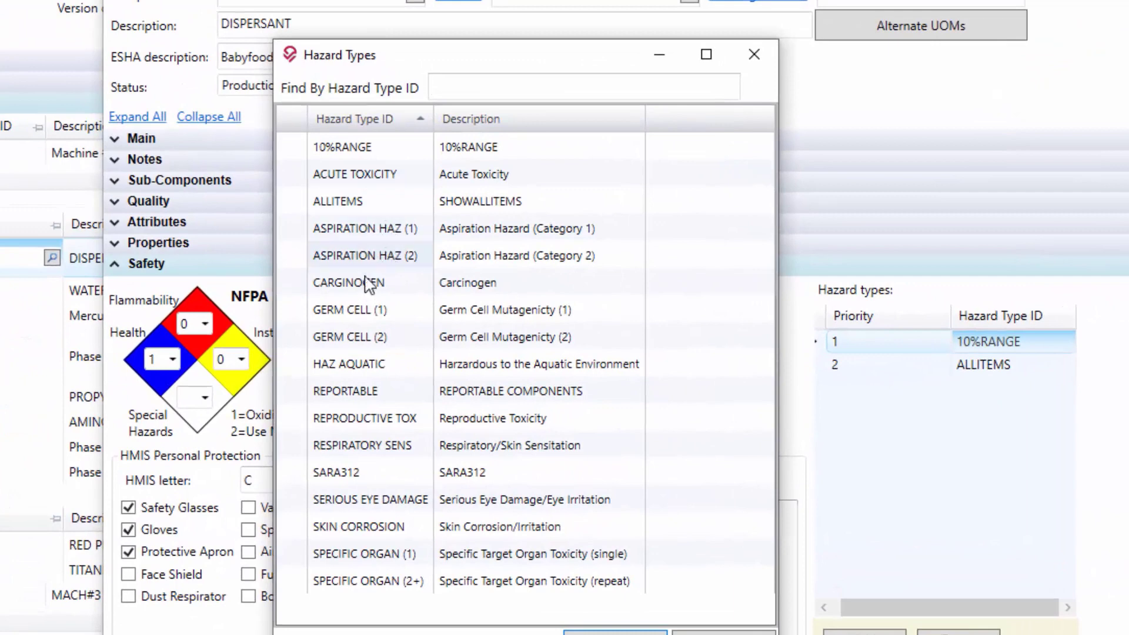
pyautogui.click(347, 284)
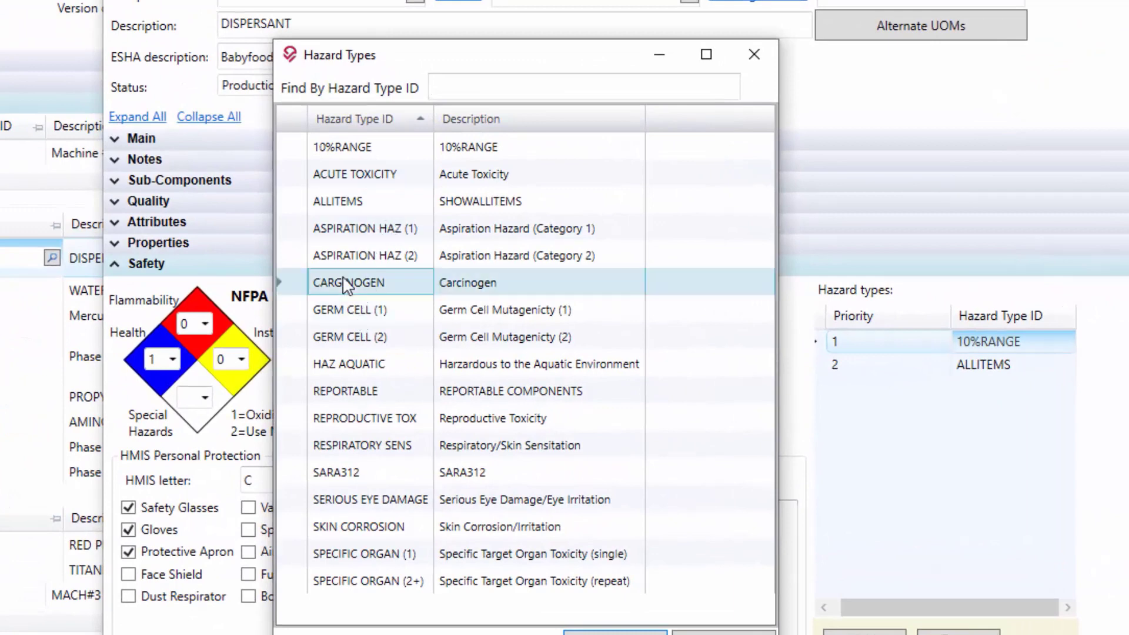
pyautogui.click(604, 632)
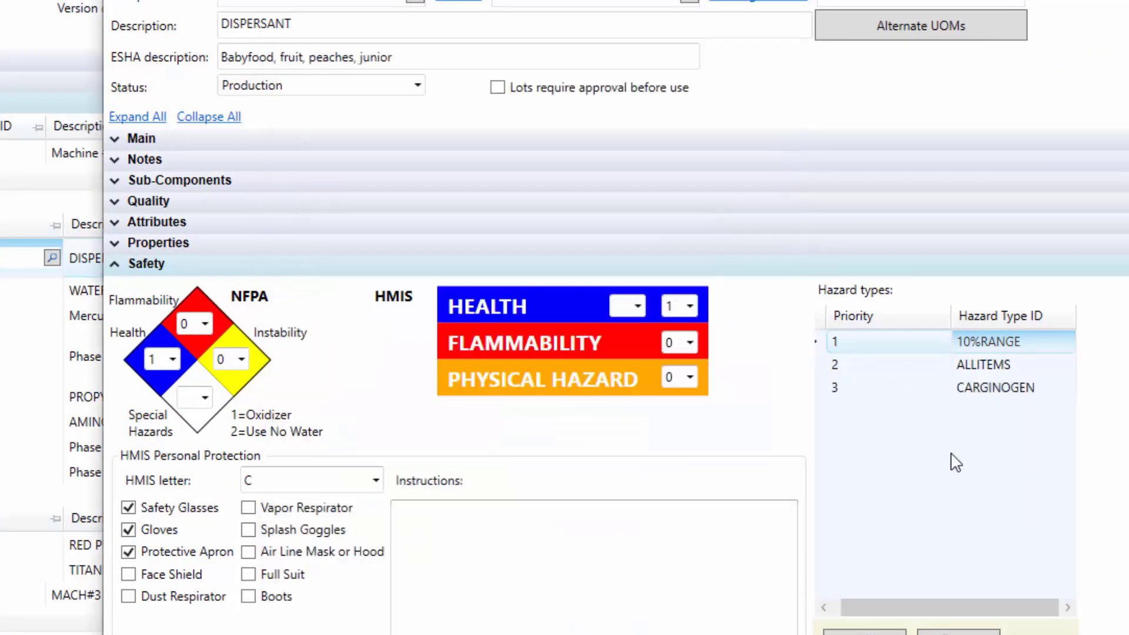
# - Delete the CARGINOGEN hazard type from component DC-RM02
pyautogui.click(1000, 383)
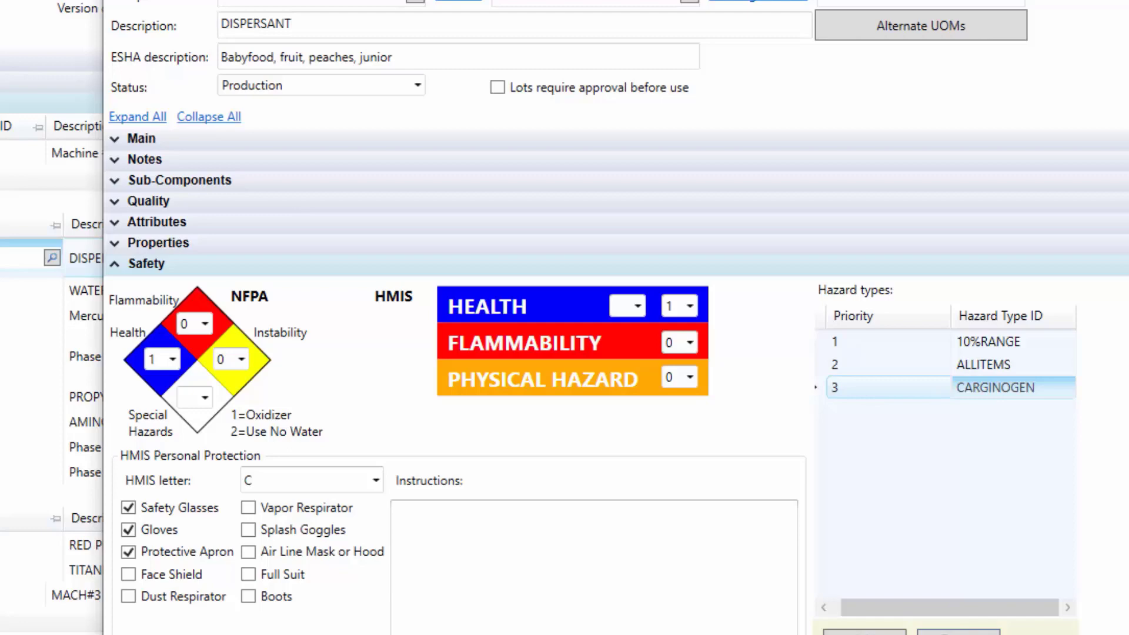
pyautogui.press('Delete')
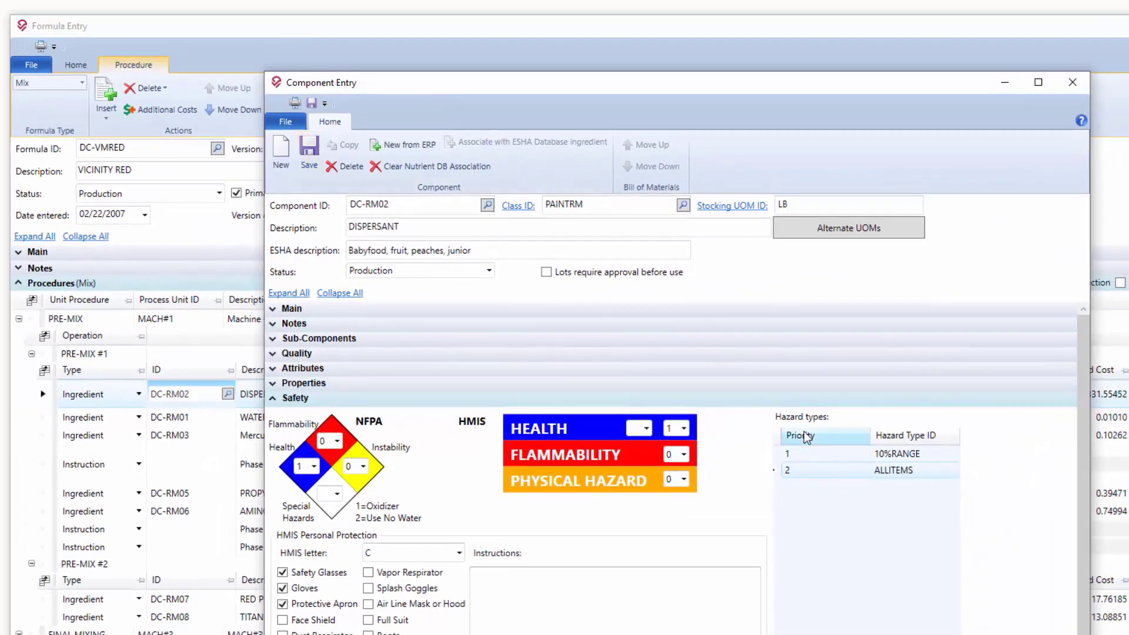
# - Close the component entry, collapse the procedures of formula DC-VMRED and expand its Compliance section
pyautogui.click(1071, 84)
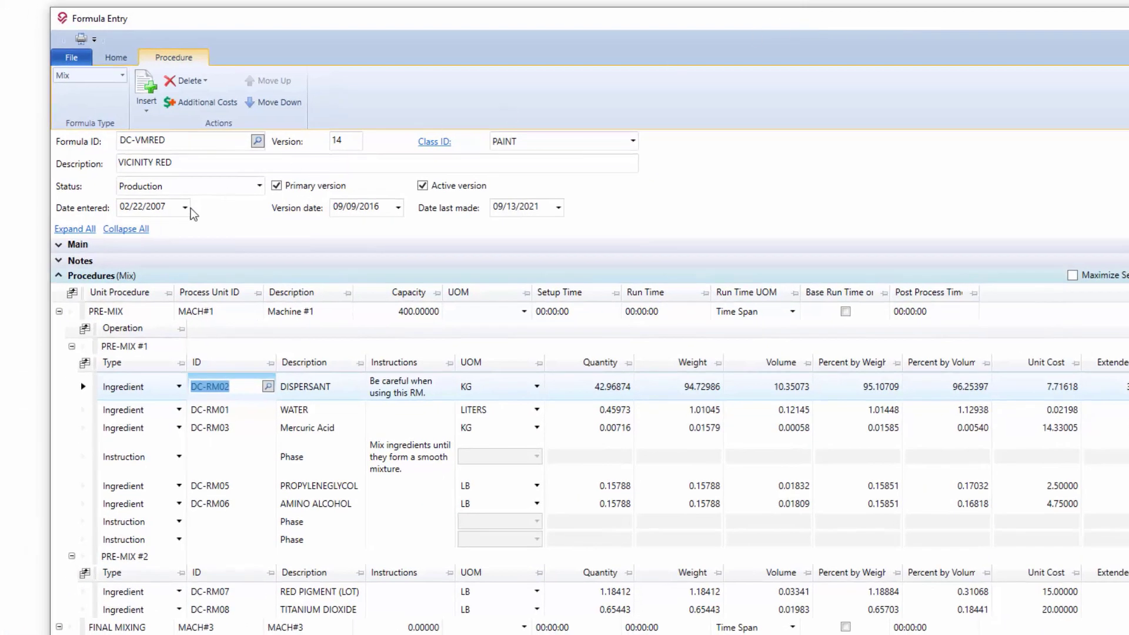
pyautogui.click(123, 277)
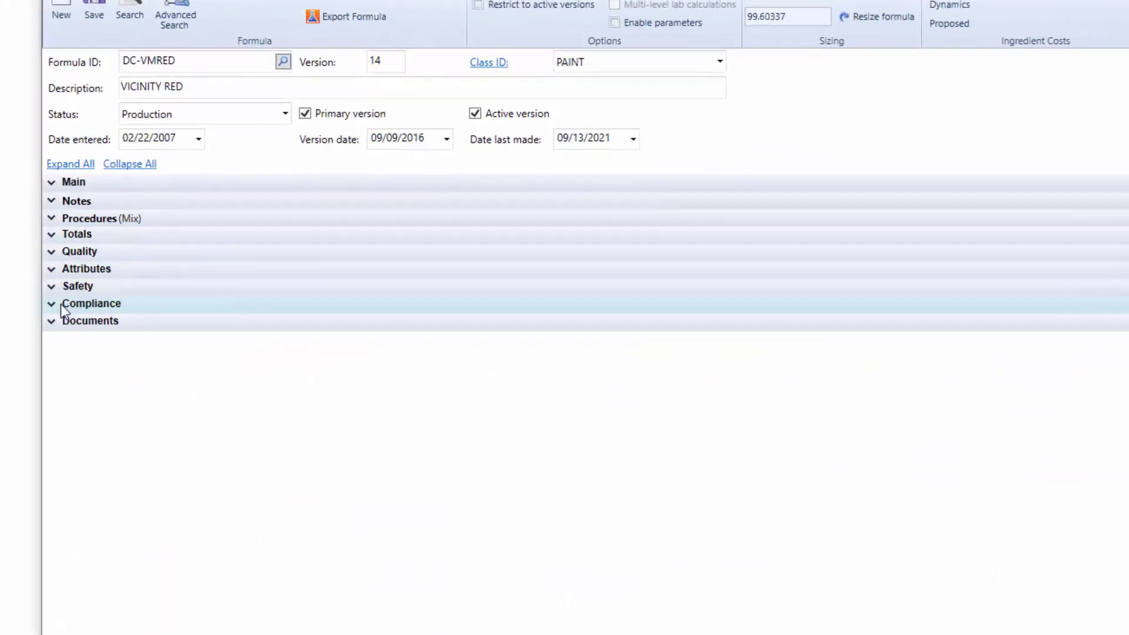
pyautogui.click(60, 350)
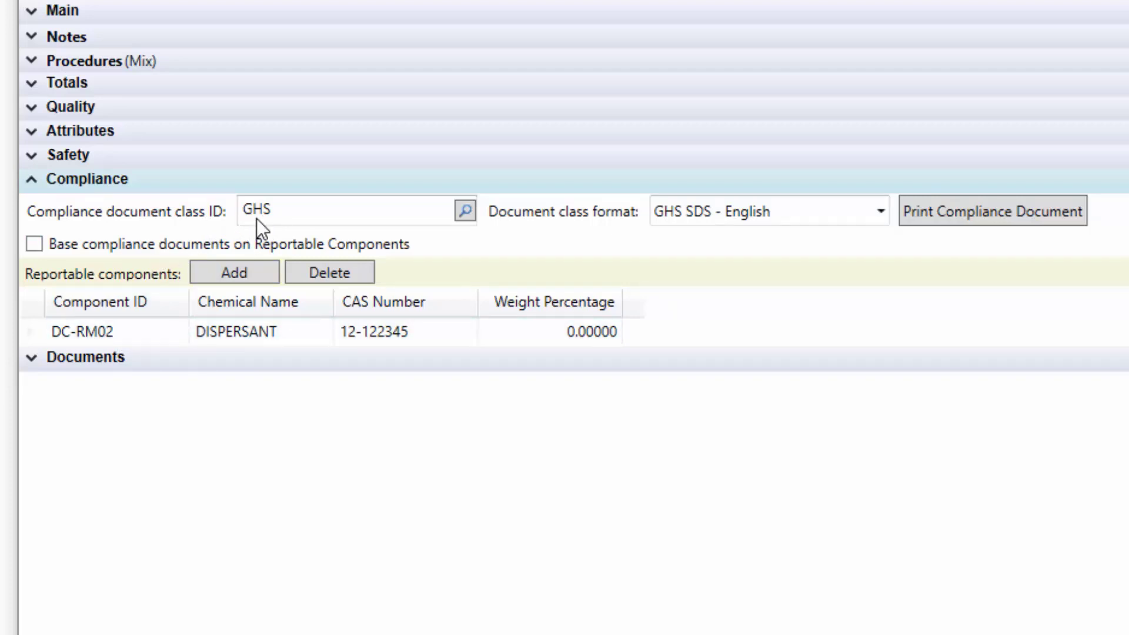
# - Keep the GHS SDS - English document format, preview the compliance document for the formula, and close the preview
pyautogui.click(732, 221)
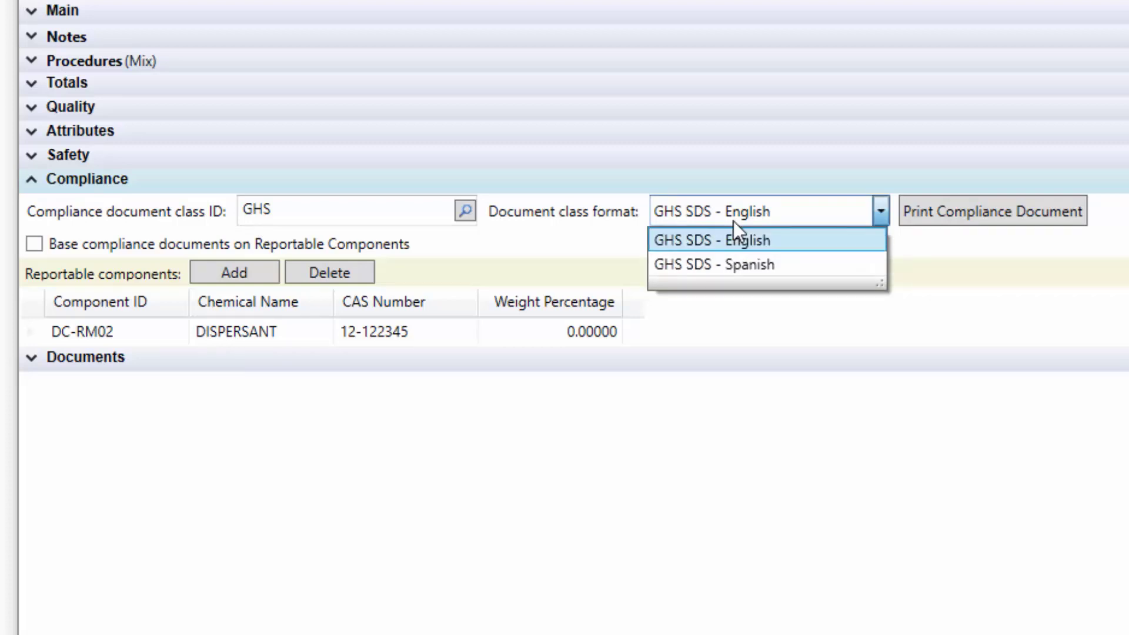
pyautogui.click(733, 221)
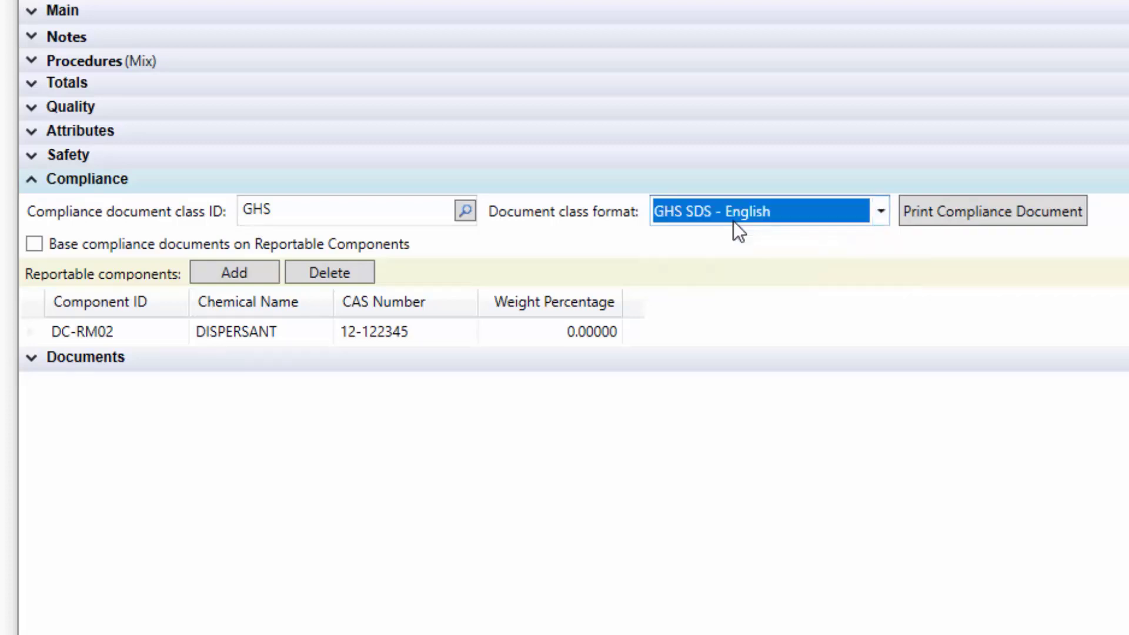
pyautogui.click(1005, 220)
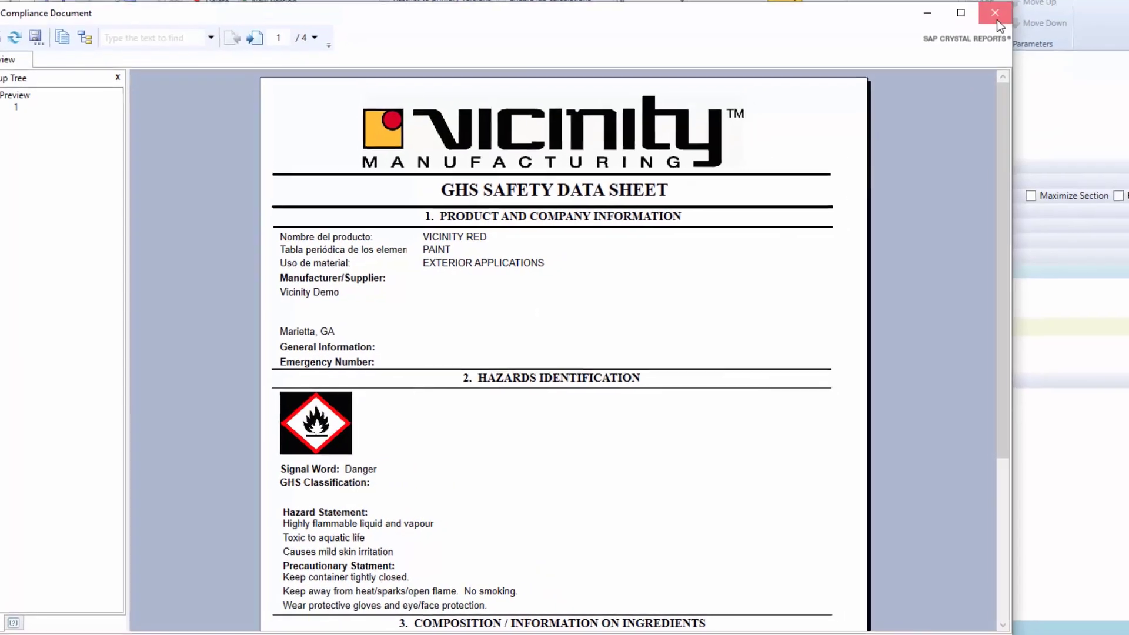
pyautogui.click(998, 18)
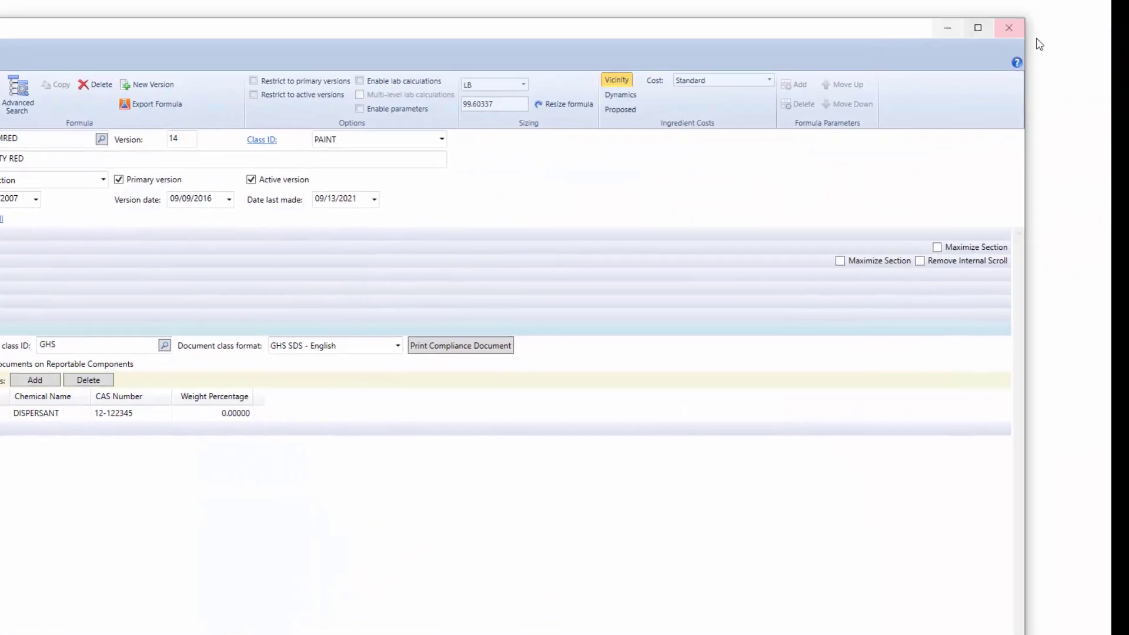
# - Close the formula entry, review the formula and component options for printing a compliance document, and close that dialog
pyautogui.click(1102, 14)
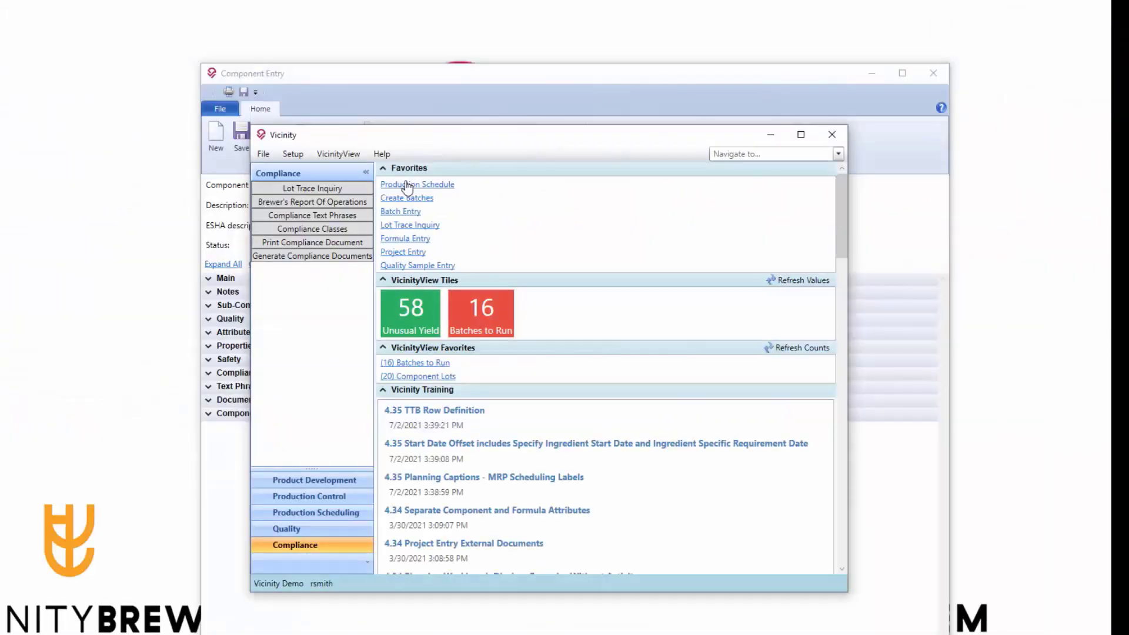
pyautogui.click(327, 246)
pyautogui.moveTo(272, 126); pyautogui.dragTo(544, 102)
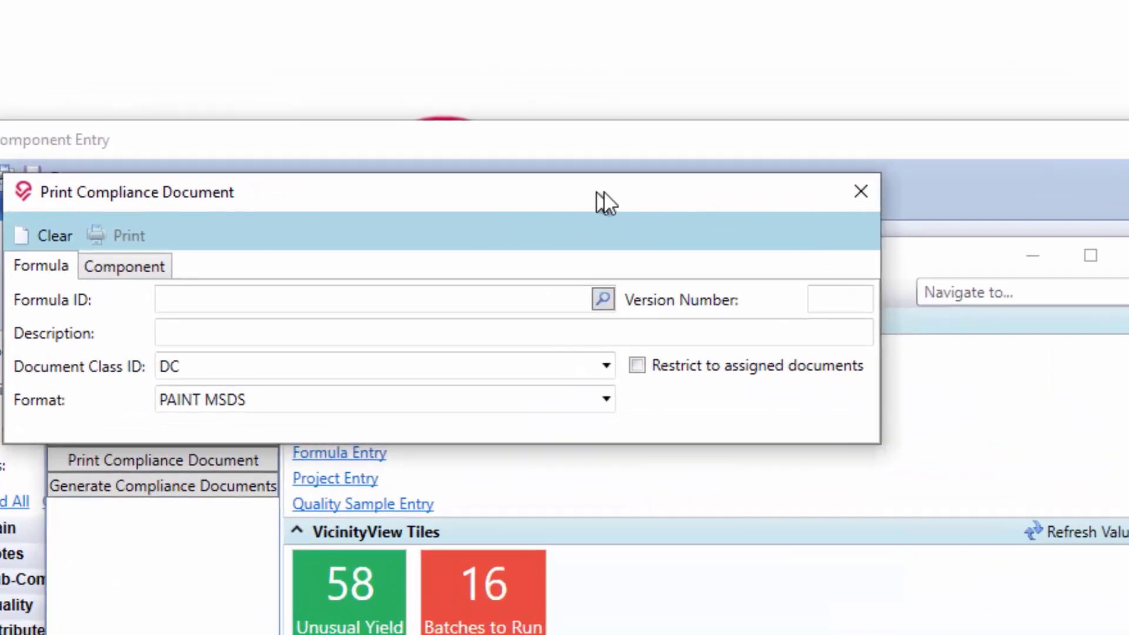
pyautogui.moveTo(597, 193); pyautogui.dragTo(713, 235)
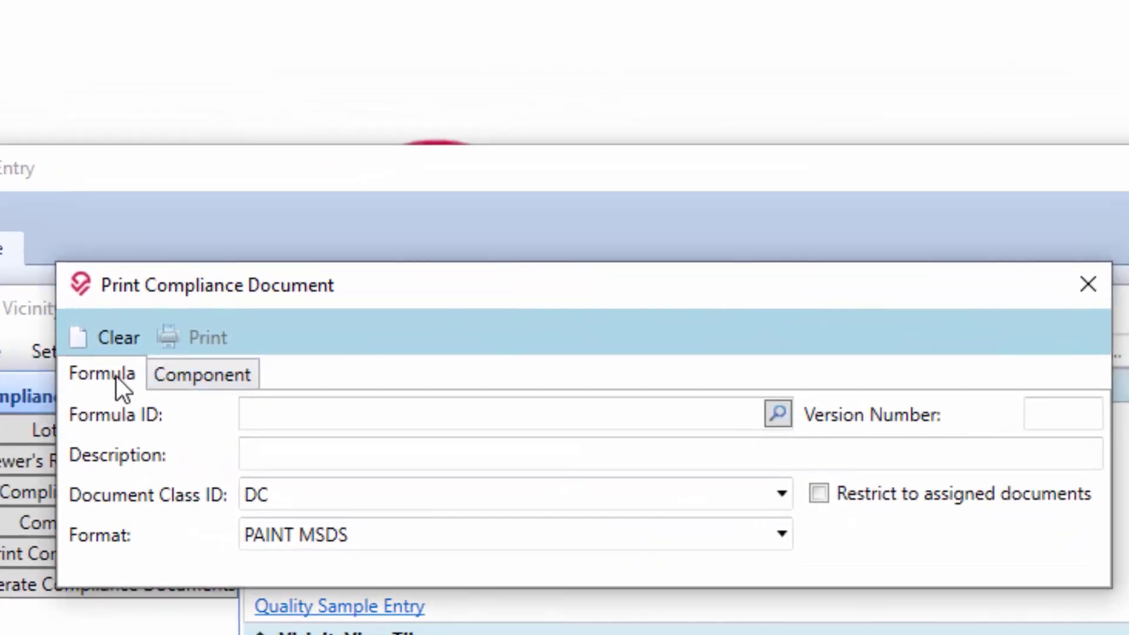
pyautogui.click(213, 385)
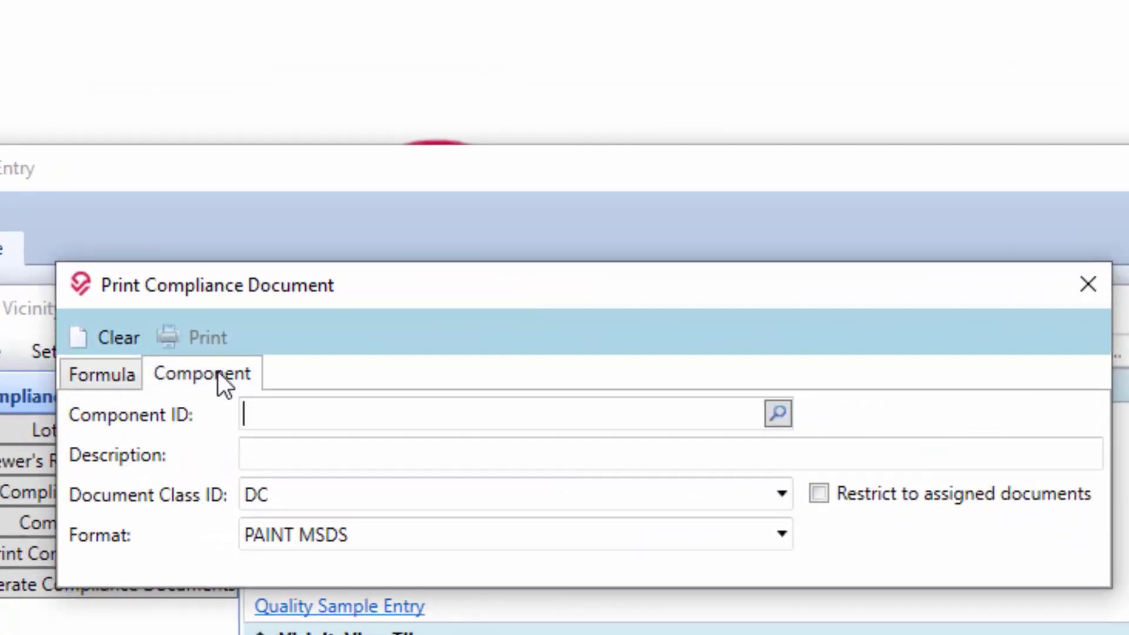
pyautogui.click(102, 379)
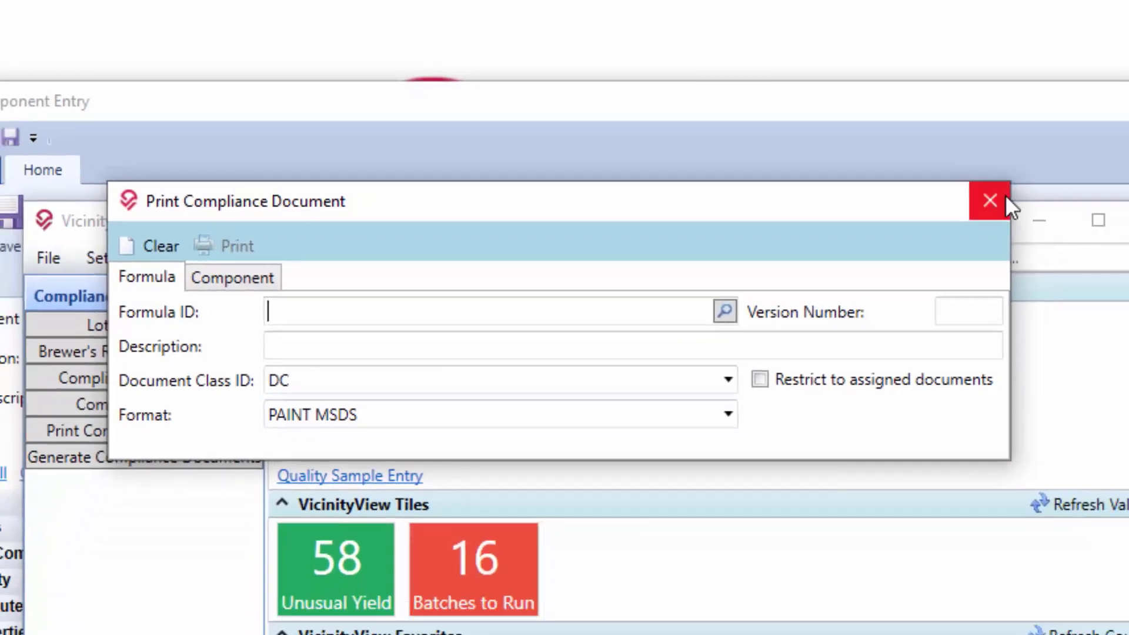
pyautogui.click(1088, 284)
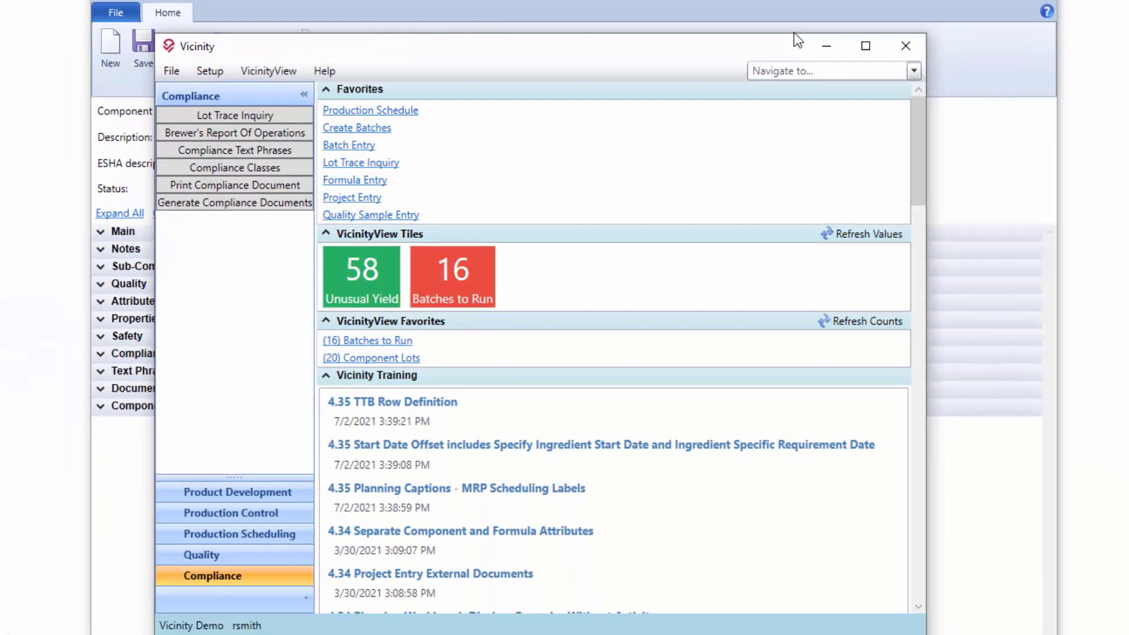
# - Open Generate Compliance Documents, include formulas, and list the latest formula versions for document class DC and format PAINT MSDS
pyautogui.click(298, 204)
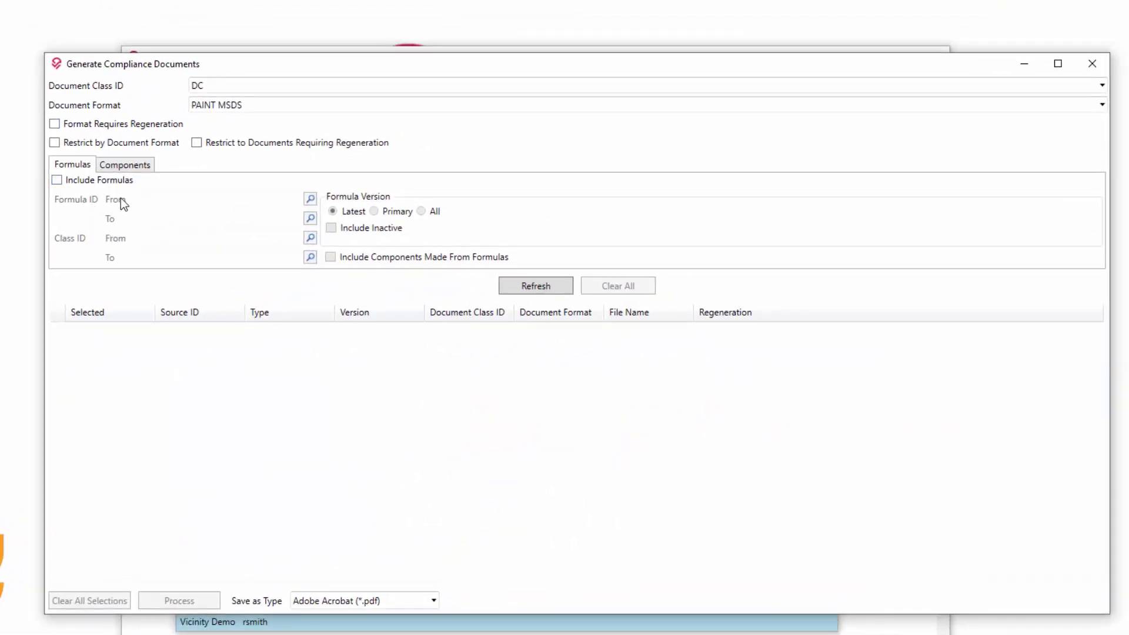
pyautogui.click(56, 180)
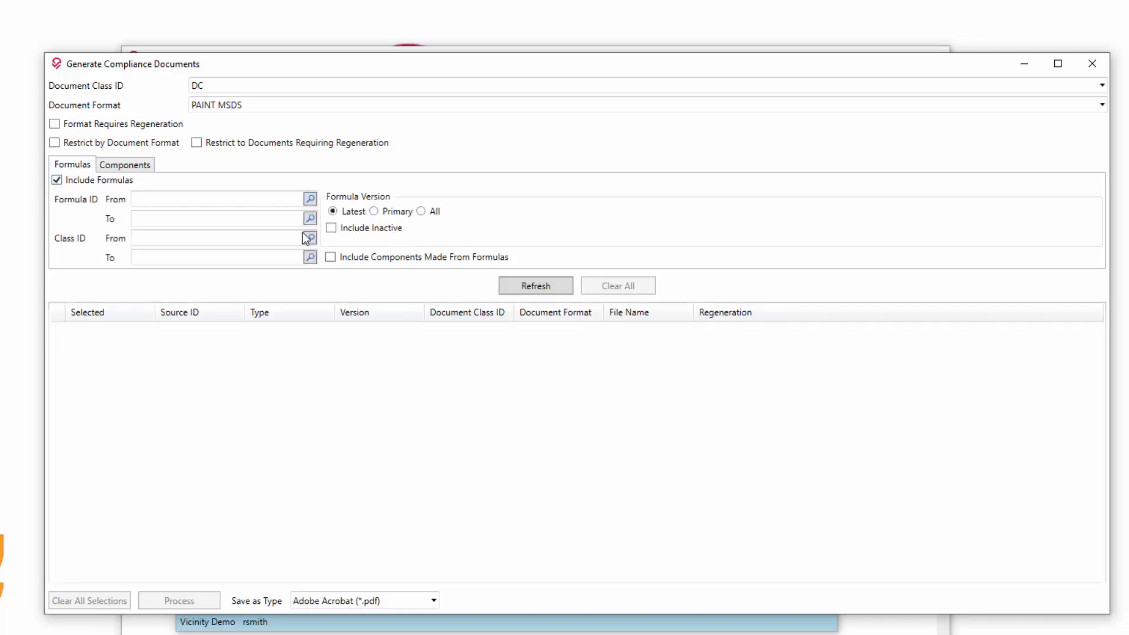
pyautogui.click(536, 286)
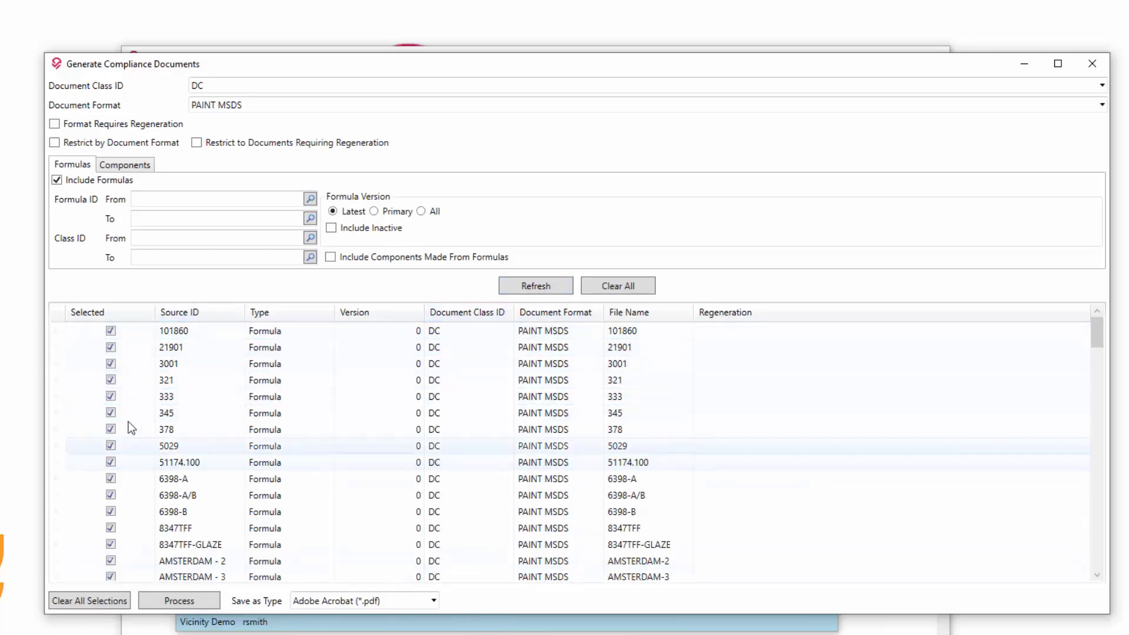
# - Exclude formulas 101860, 21901 and 3001 from the compliance document generation and close the window without processing
pyautogui.click(111, 331)
pyautogui.click(114, 353)
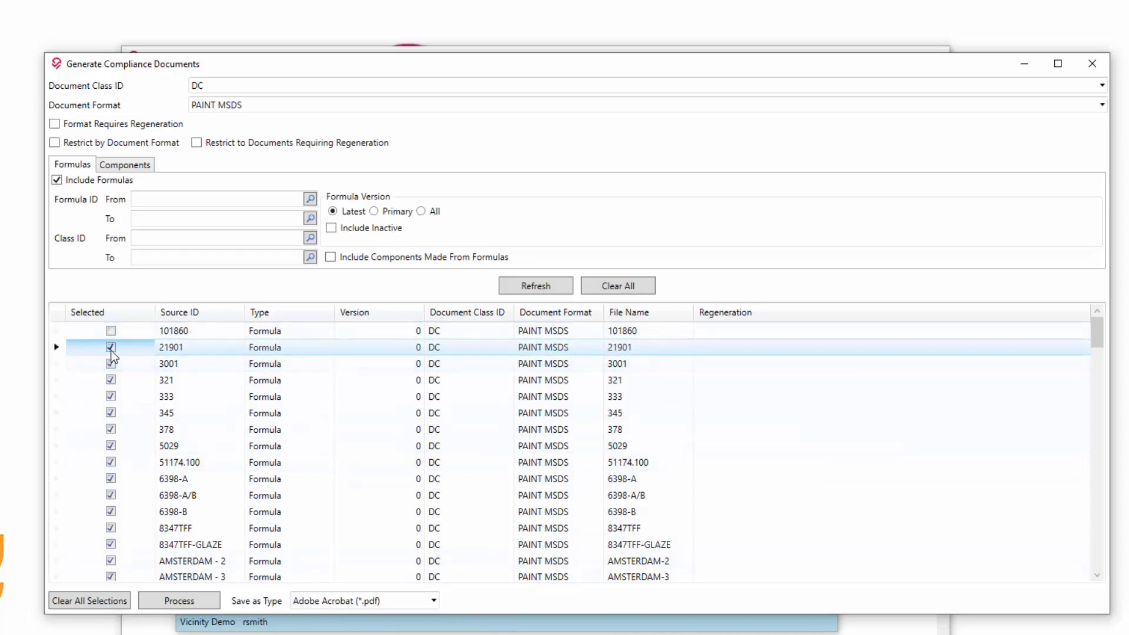
pyautogui.click(111, 349)
pyautogui.click(110, 363)
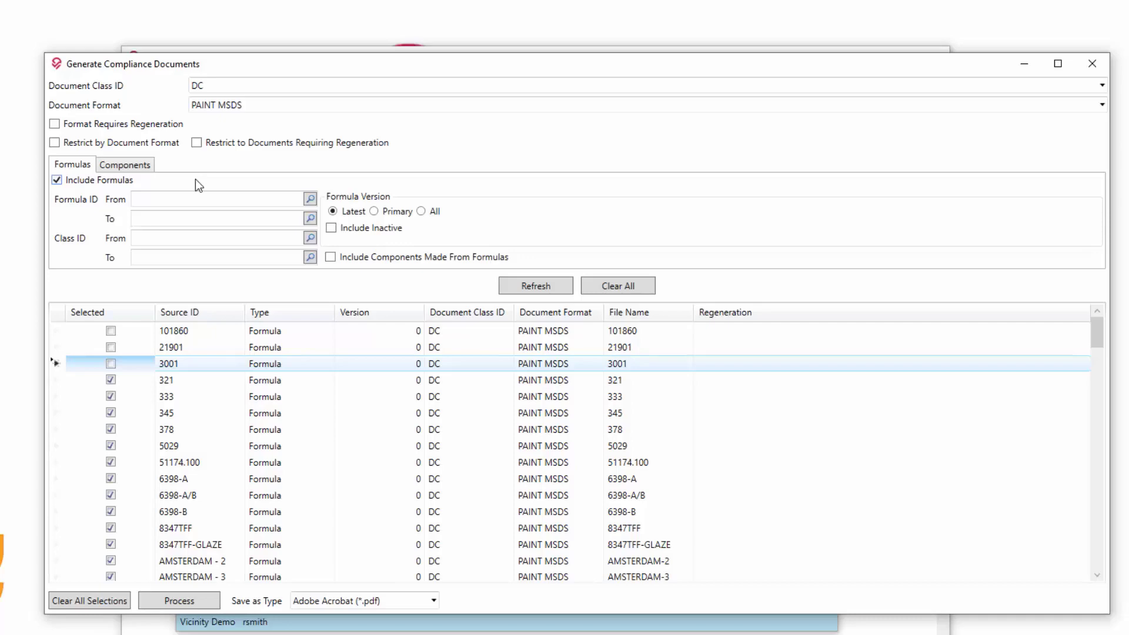
pyautogui.click(1092, 63)
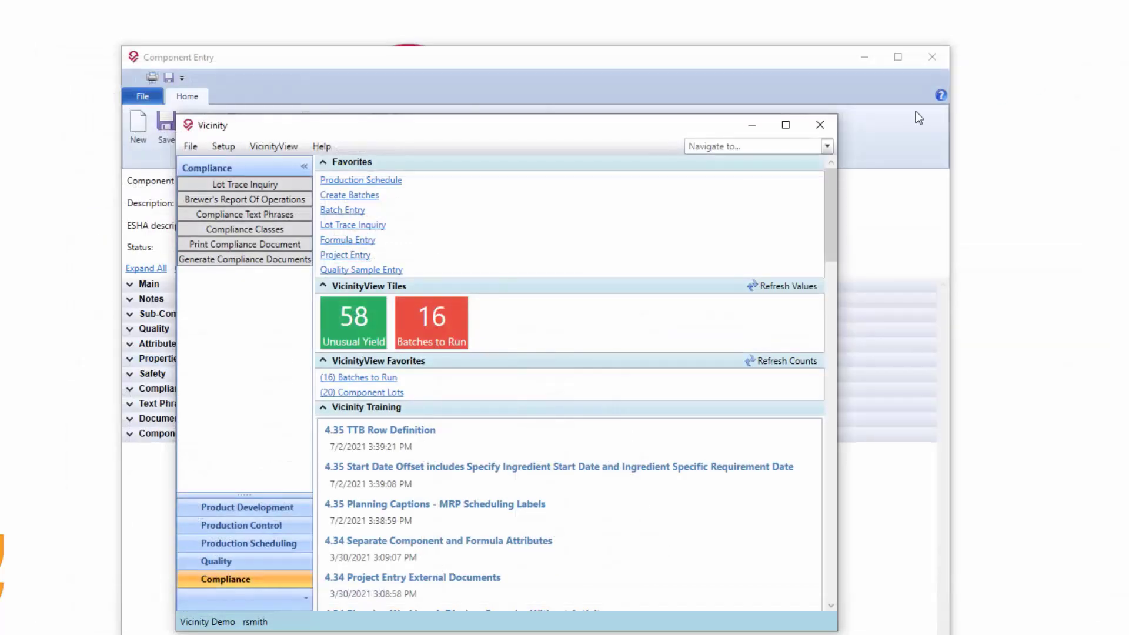
# - Close the component entry window and minimize the main Vicinity window
pyautogui.click(851, 74)
pyautogui.click(933, 57)
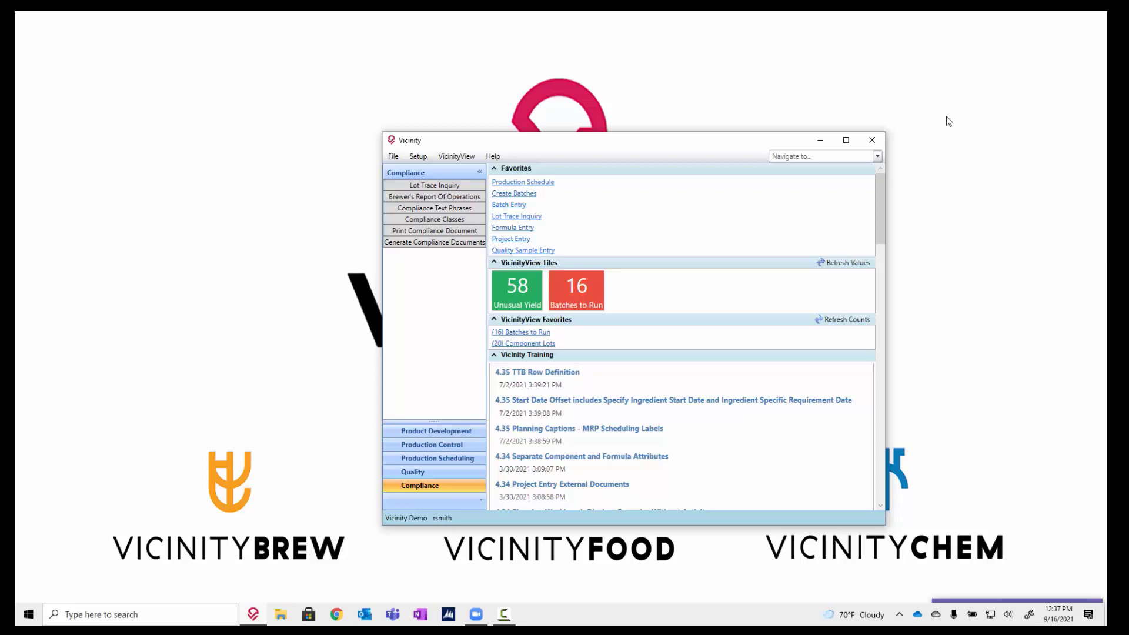
pyautogui.click(821, 142)
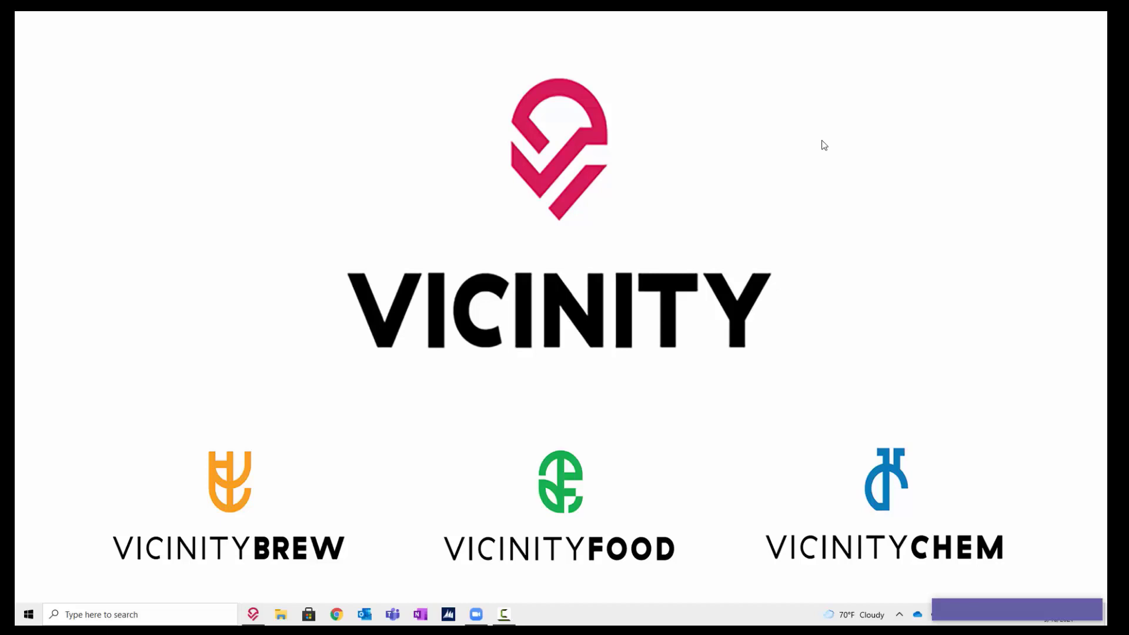